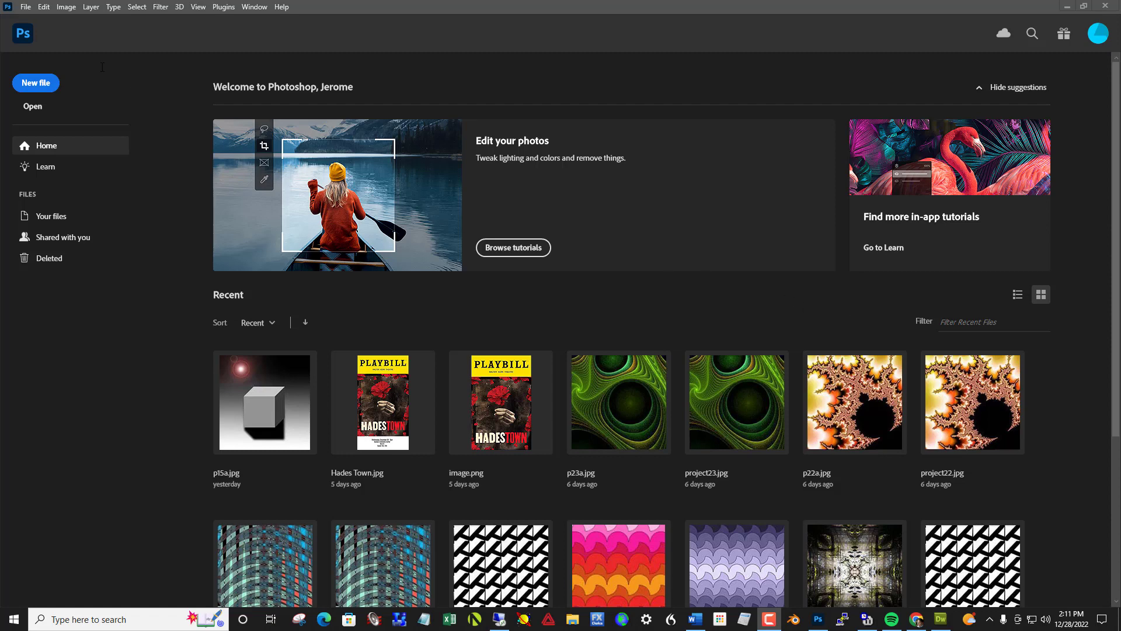
Create a new 10 x 10 inch RGB document at 240 pixels/inch with a white background and collapse the Actions panel.
{"action": "left_click", "coordinate": [26, 7]}
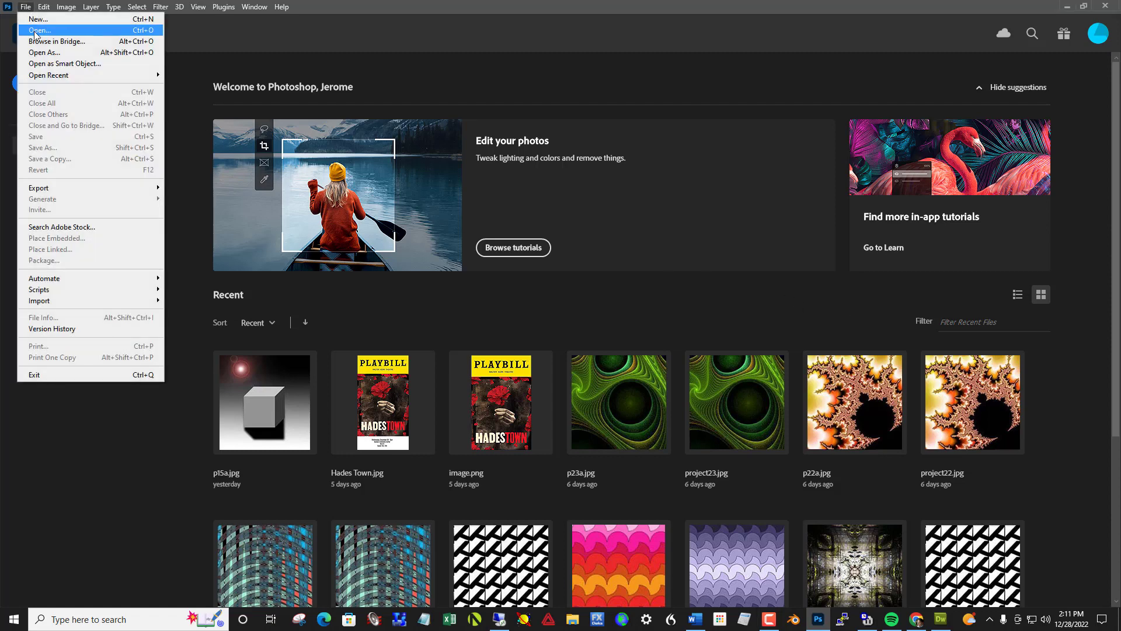
{"action": "left_click", "coordinate": [37, 19]}
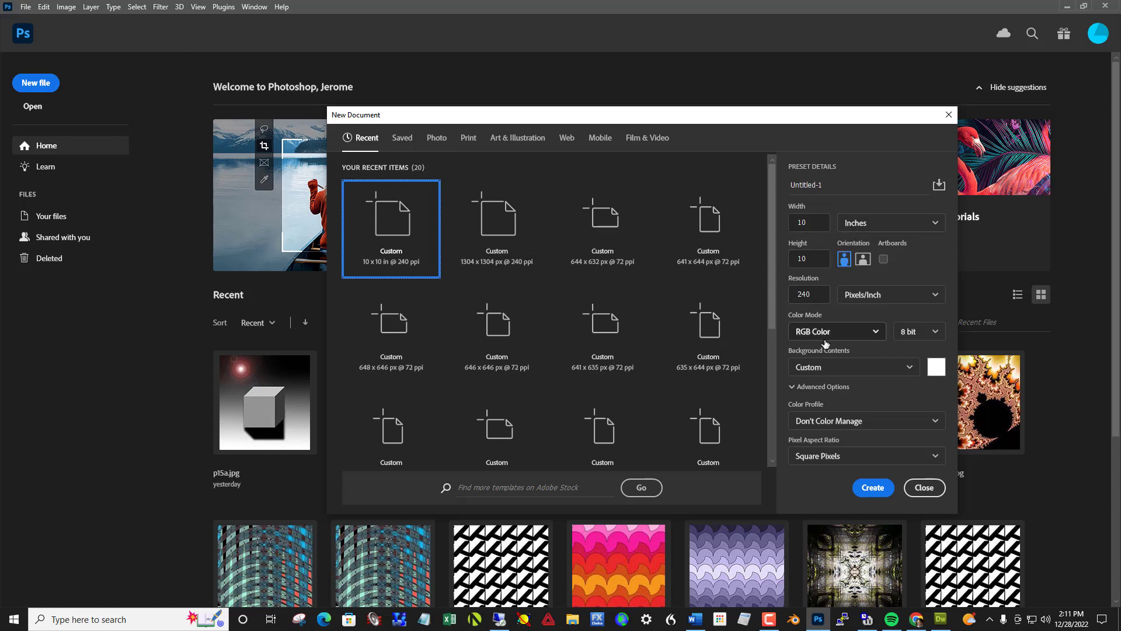
{"action": "left_click", "coordinate": [870, 488]}
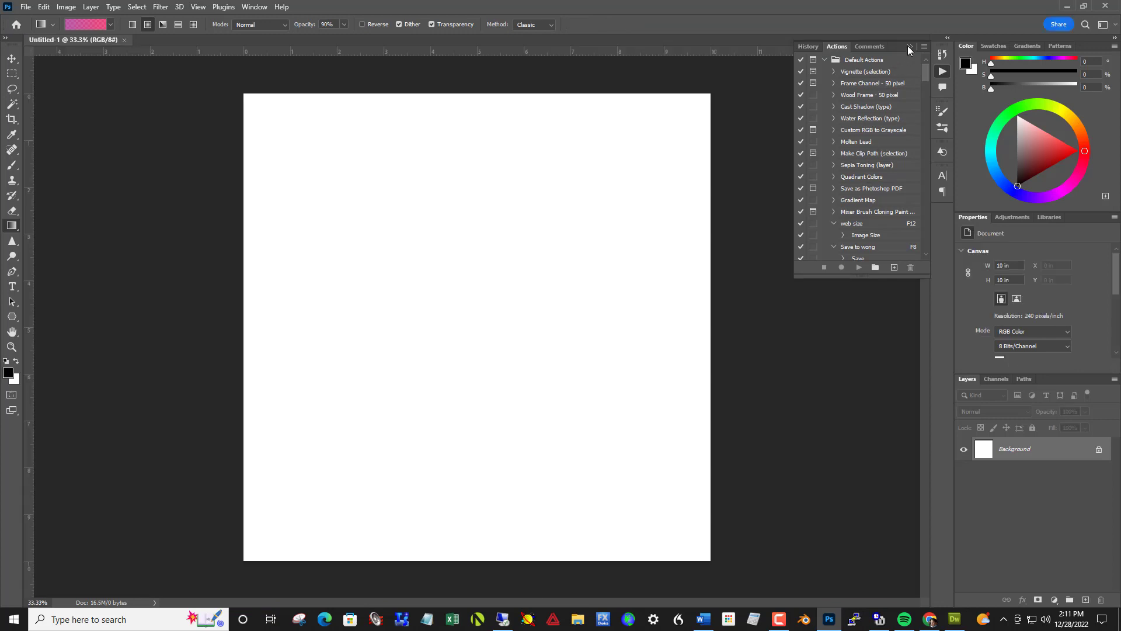
{"action": "left_click", "coordinate": [909, 46]}
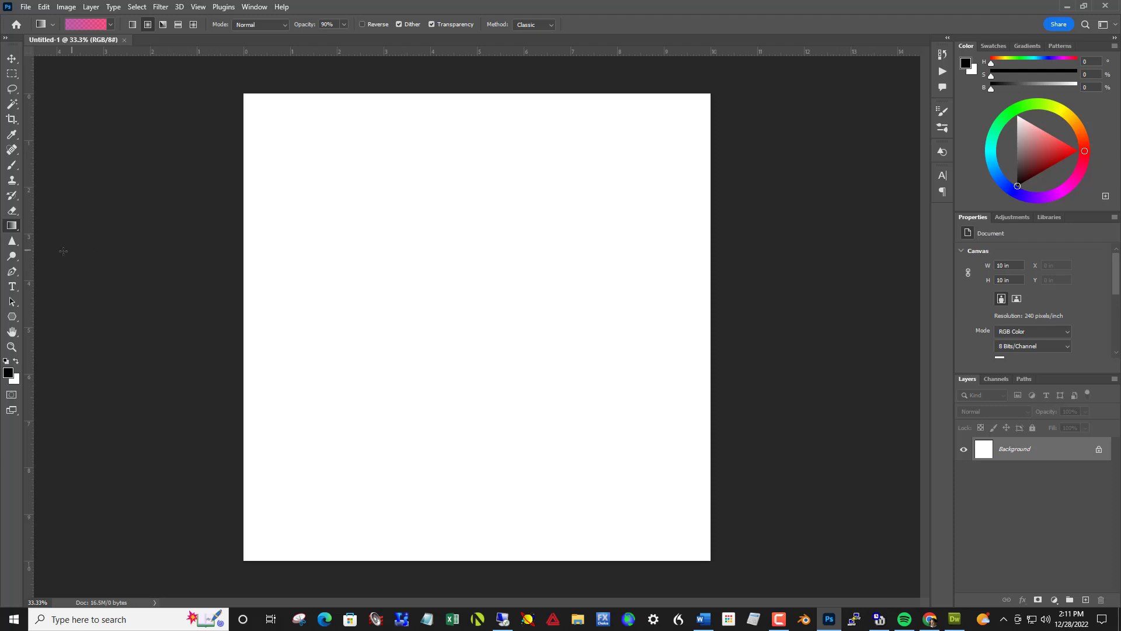
Fill the background with black using the Paint Bucket tool and add a new empty layer above it.
{"action": "left_click", "coordinate": [13, 225]}
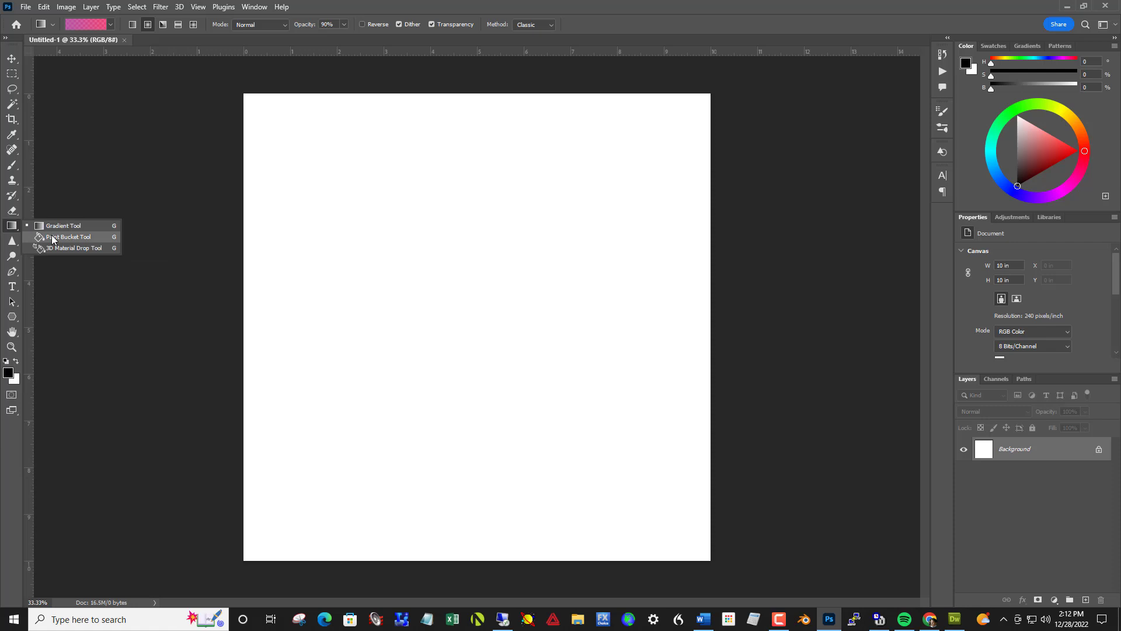
{"action": "left_click", "coordinate": [52, 237]}
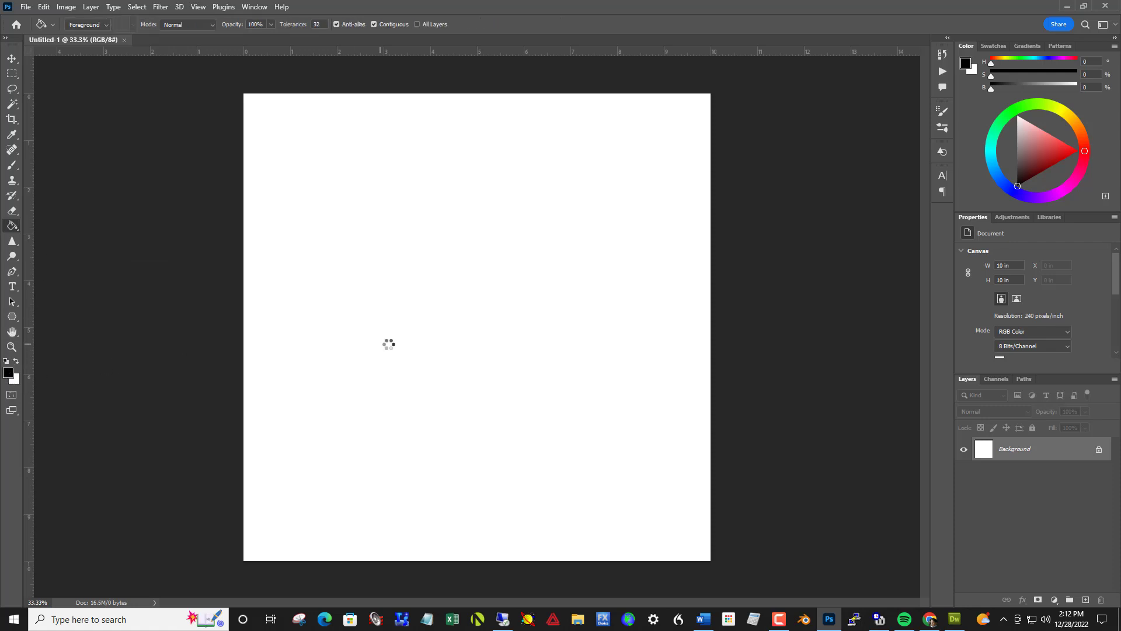
{"action": "left_click", "coordinate": [388, 345]}
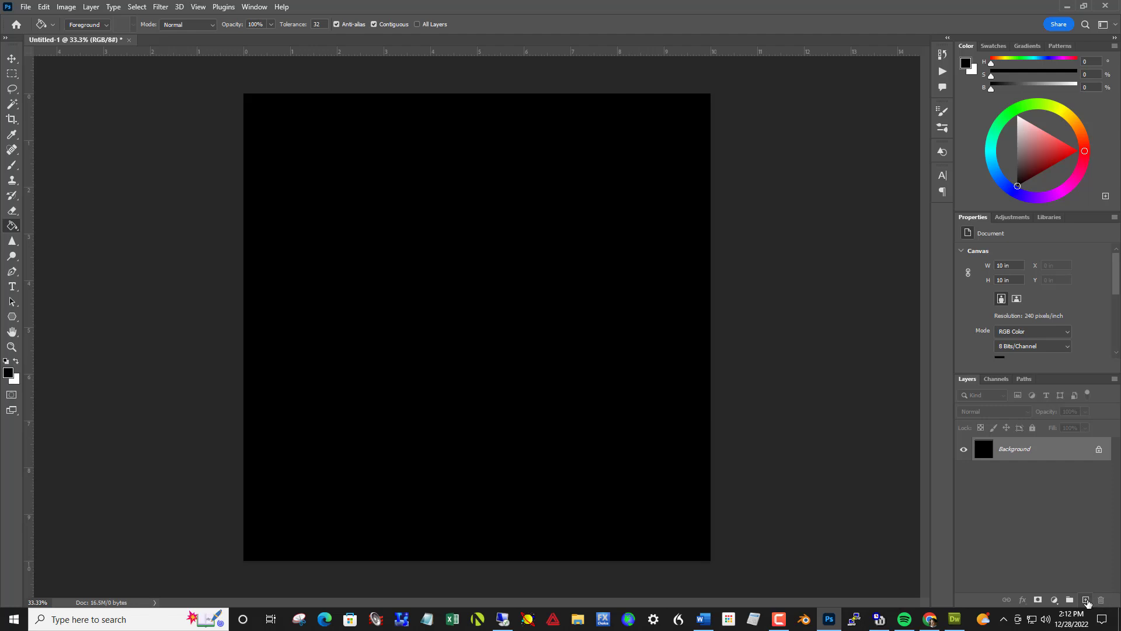
{"action": "left_click", "coordinate": [1087, 601]}
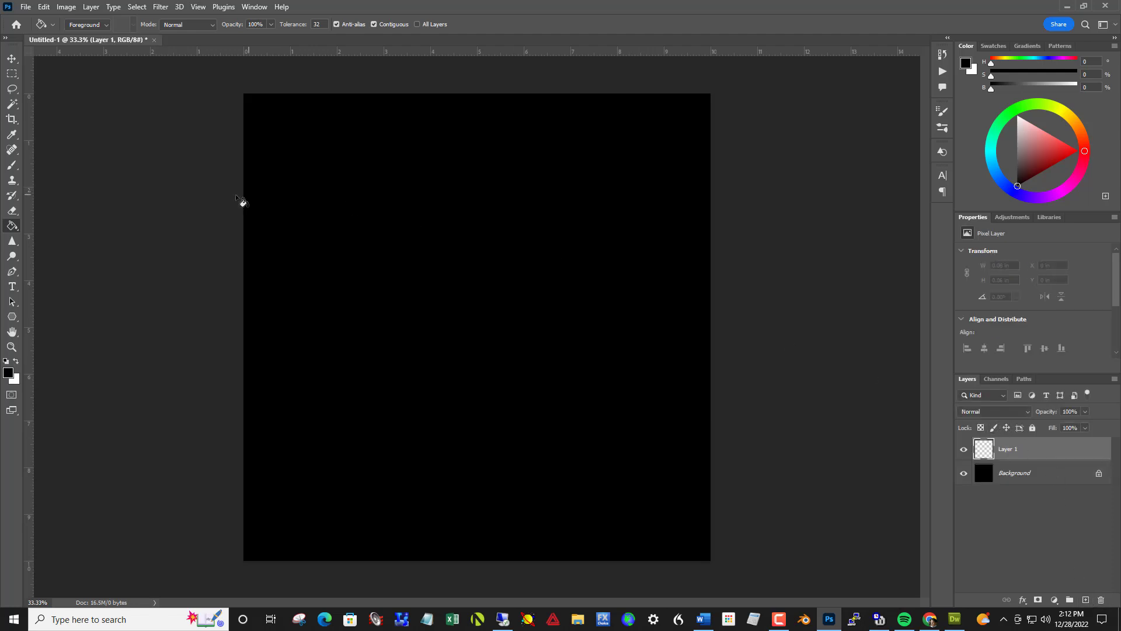
Activate the Brush tool and set its size to 9 px.
{"action": "left_click", "coordinate": [14, 167]}
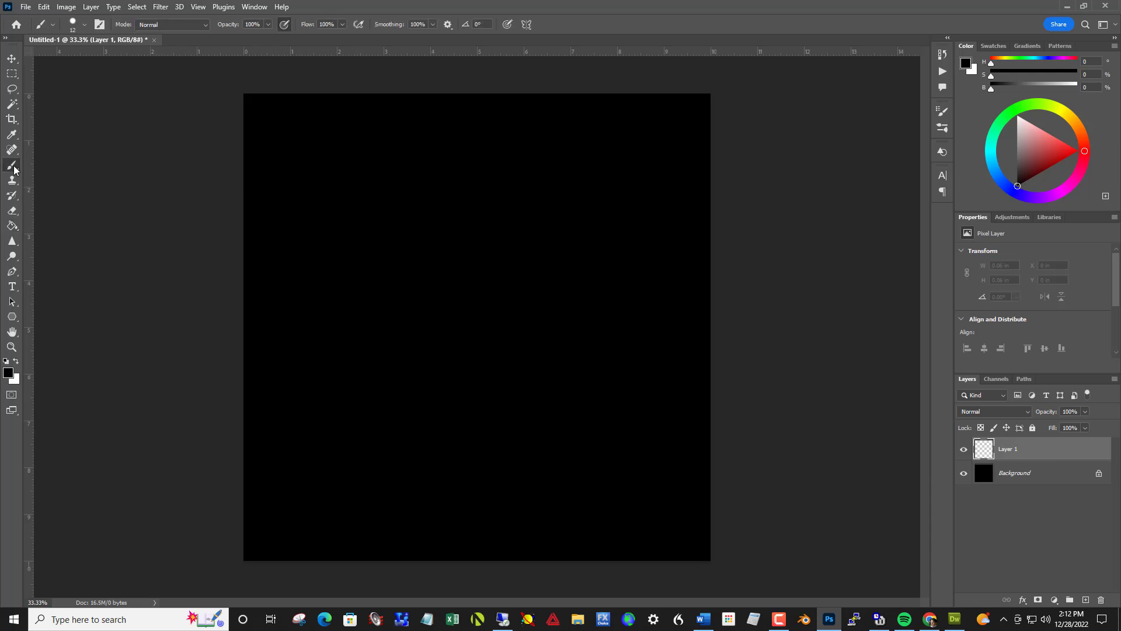
{"action": "right_click", "coordinate": [14, 169]}
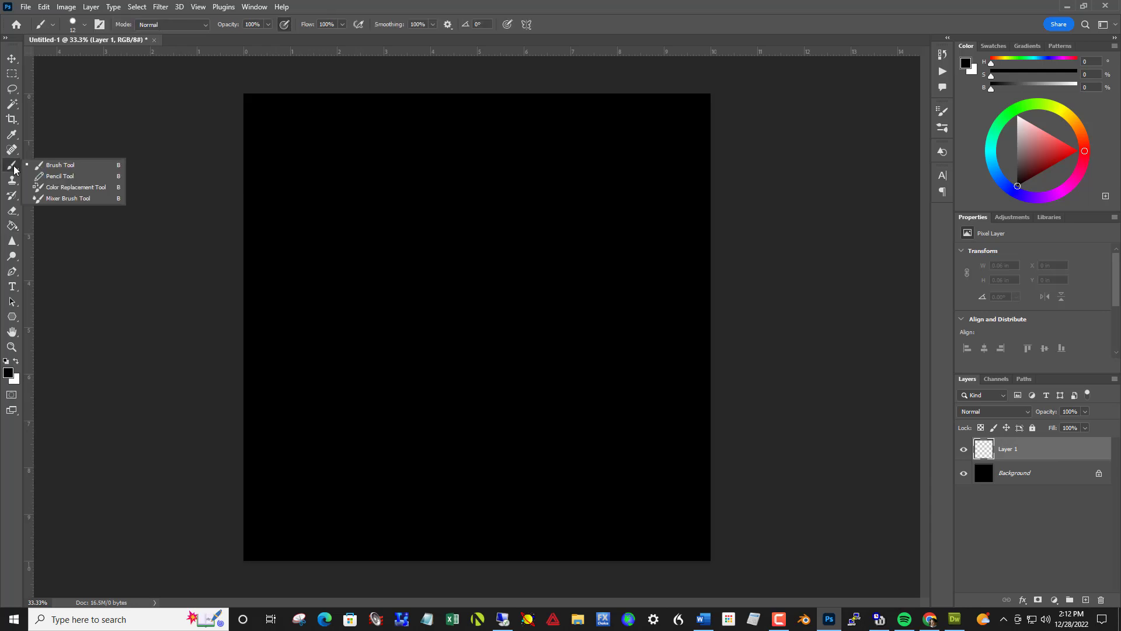
{"action": "left_click", "coordinate": [49, 168]}
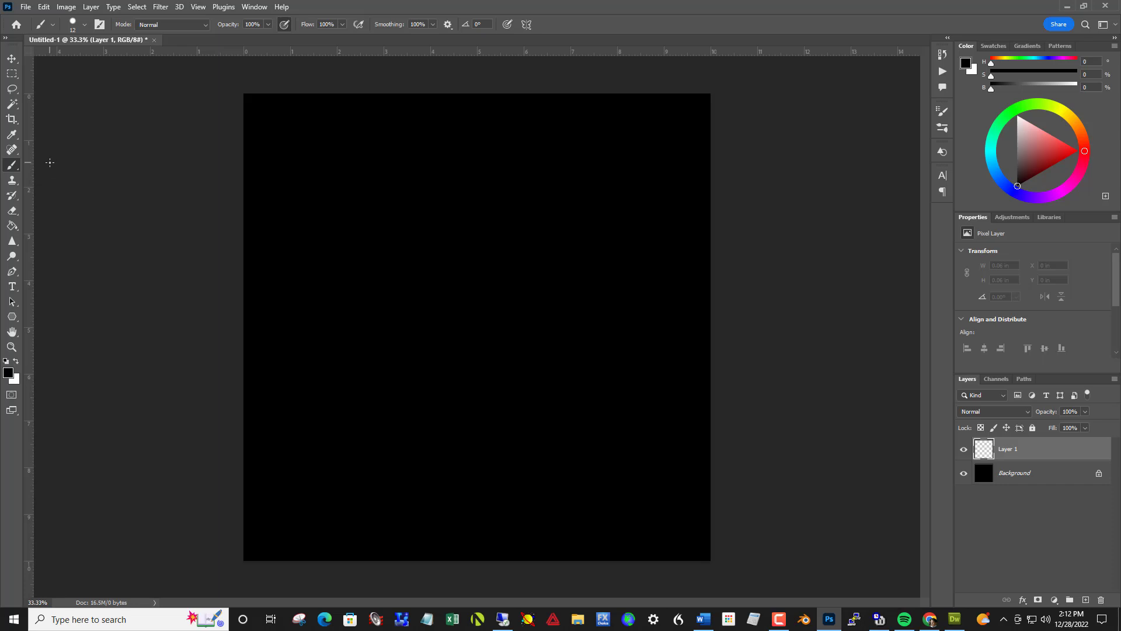
{"action": "left_click", "coordinate": [83, 26]}
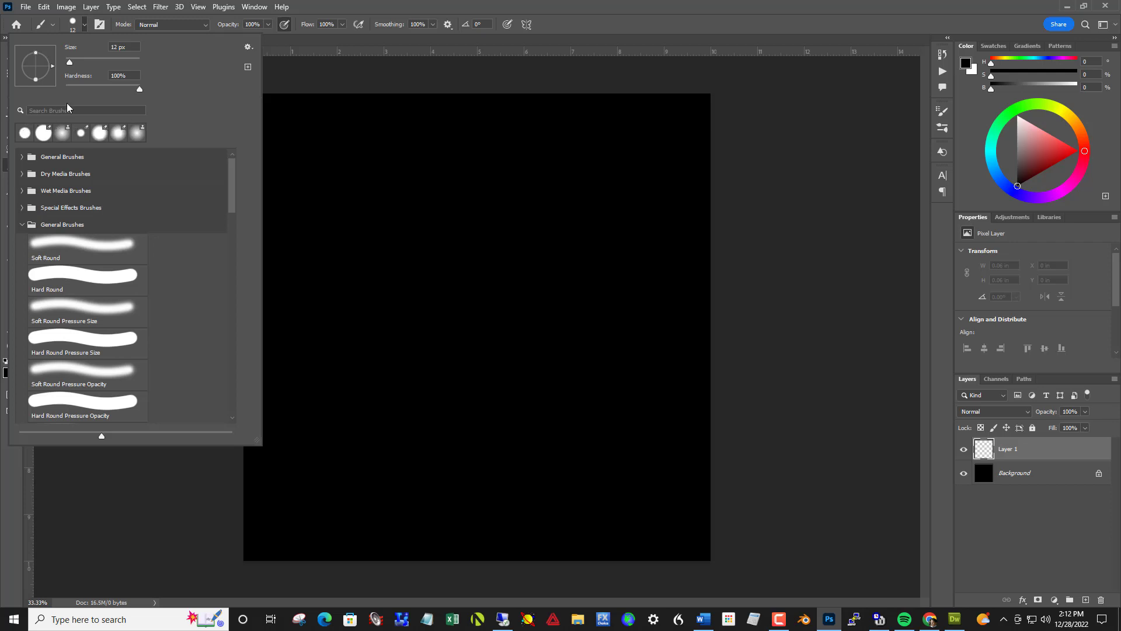
{"action": "left_click", "coordinate": [68, 60]}
Set up Mandala paint symmetry with ten rays and enlarge its guides from the center to about 119%.
{"action": "left_click", "coordinate": [528, 25]}
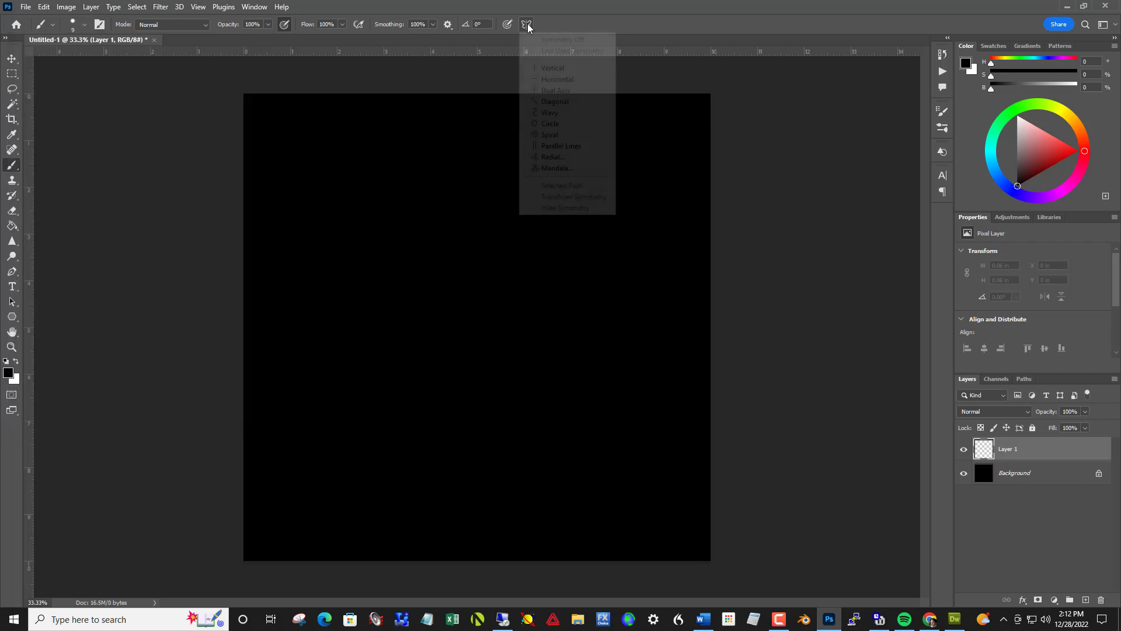
{"action": "left_click", "coordinate": [549, 168]}
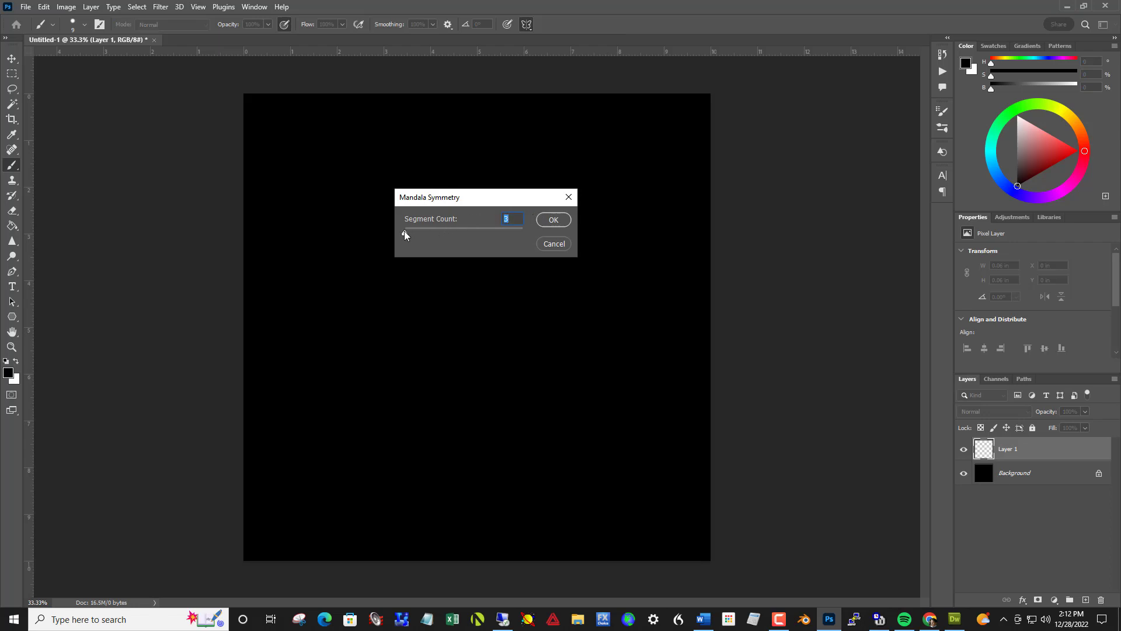
{"action": "left_click_drag", "start_coordinate": [405, 233], "coordinate": [493, 234]}
{"action": "left_click", "coordinate": [559, 220]}
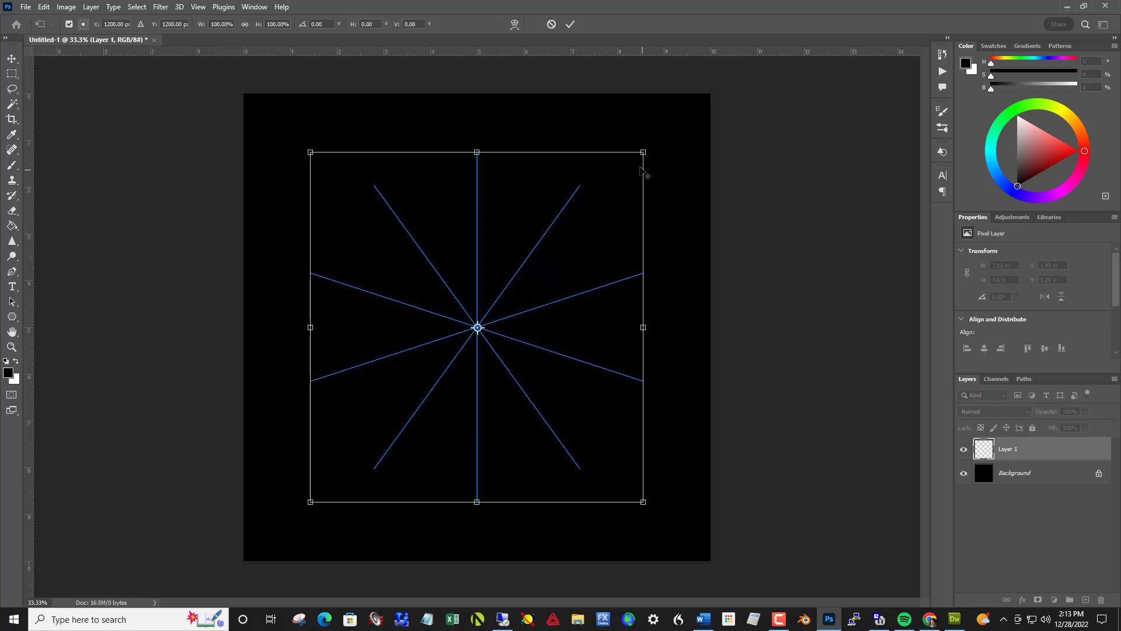
{"action": "left_click_drag", "start_coordinate": [644, 153], "coordinate": [681, 124]}
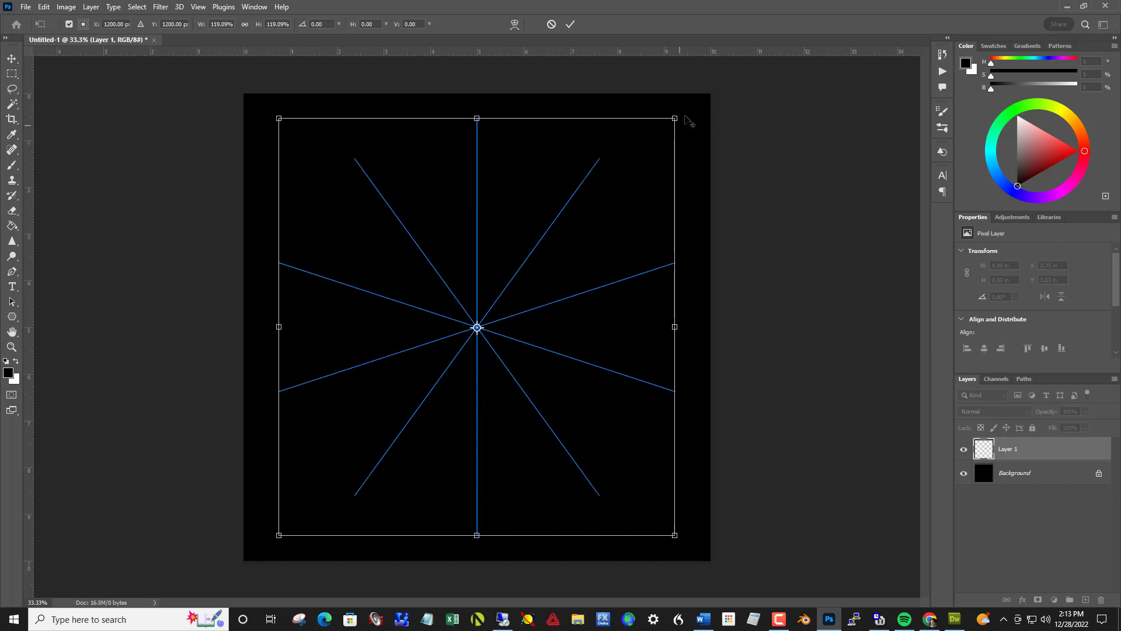
{"action": "key", "text": "Return"}
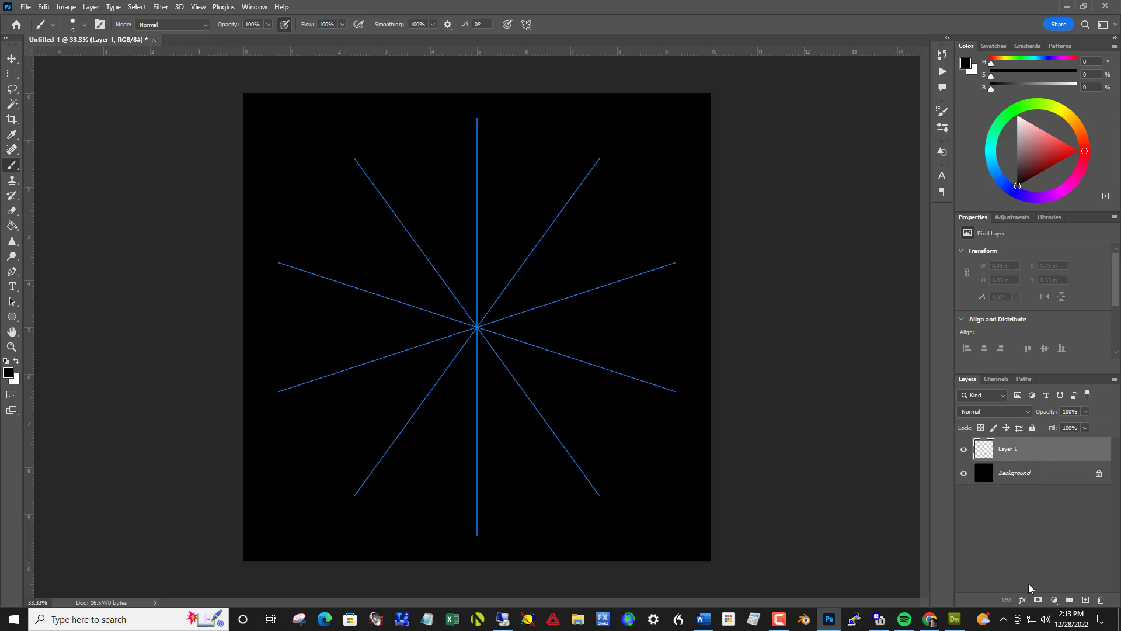
Add a Gradient Overlay effect to Layer 1 using the orange-to-purple Red_07 preset from the Reds group.
{"action": "left_click", "coordinate": [1022, 600]}
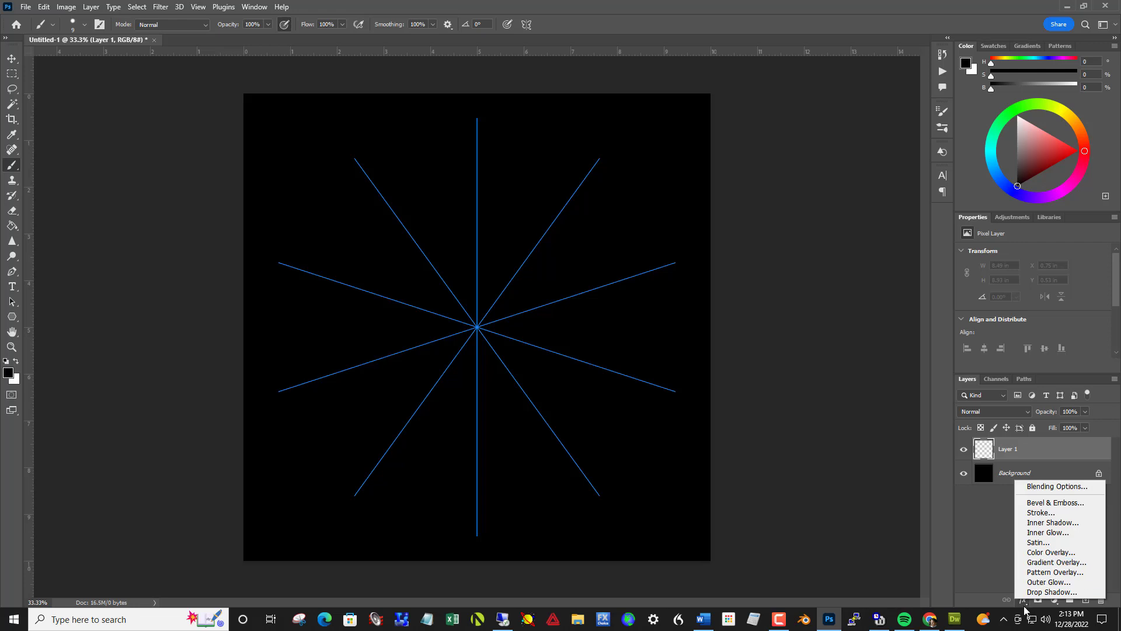
{"action": "left_click", "coordinate": [1049, 562]}
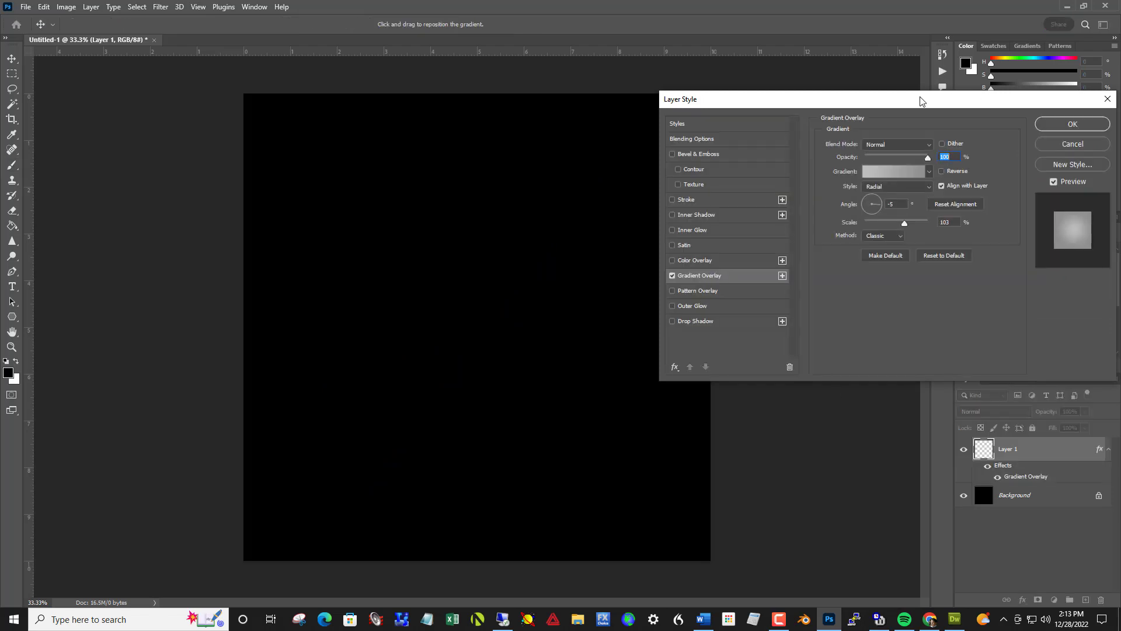
{"action": "left_click_drag", "start_coordinate": [920, 101], "coordinate": [805, 108]}
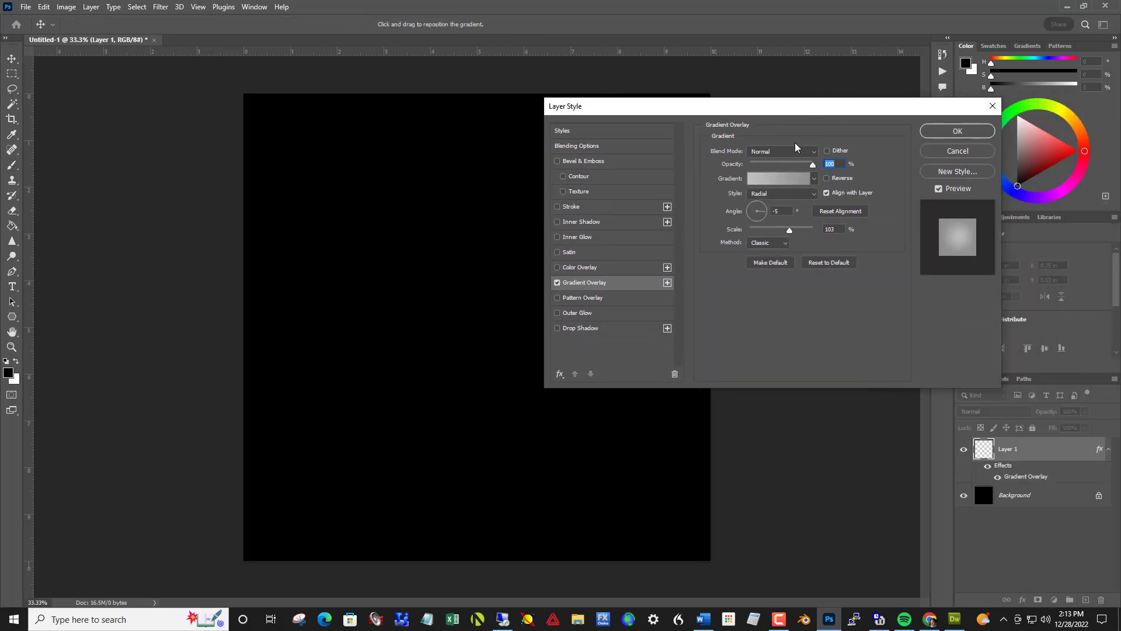
{"action": "left_click", "coordinate": [809, 181]}
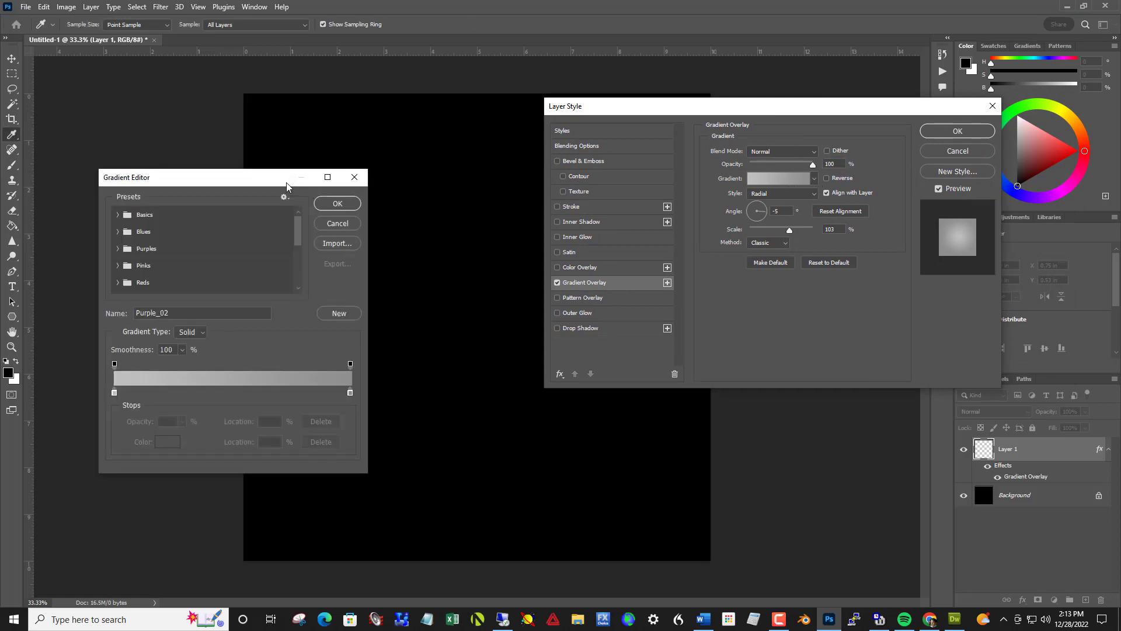
{"action": "left_click_drag", "start_coordinate": [282, 178], "coordinate": [517, 174]}
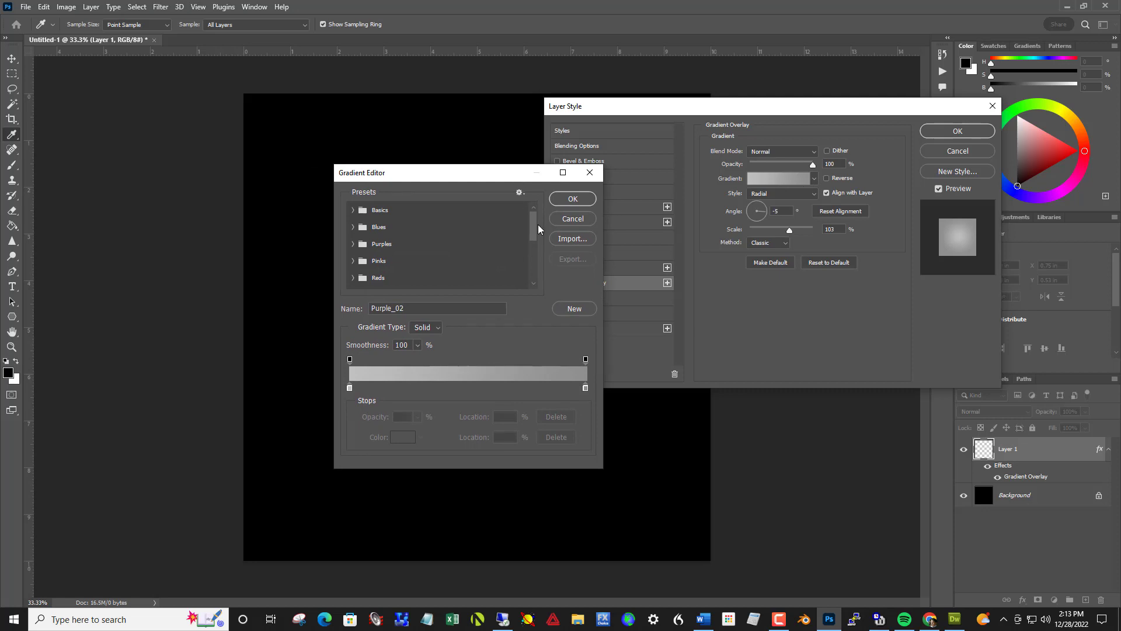
{"action": "mouse_move", "coordinate": [533, 226]}
{"action": "left_mouse_down"}
{"action": "mouse_move", "coordinate": [533, 273]}
{"action": "mouse_move", "coordinate": [533, 244]}
{"action": "left_mouse_up"}
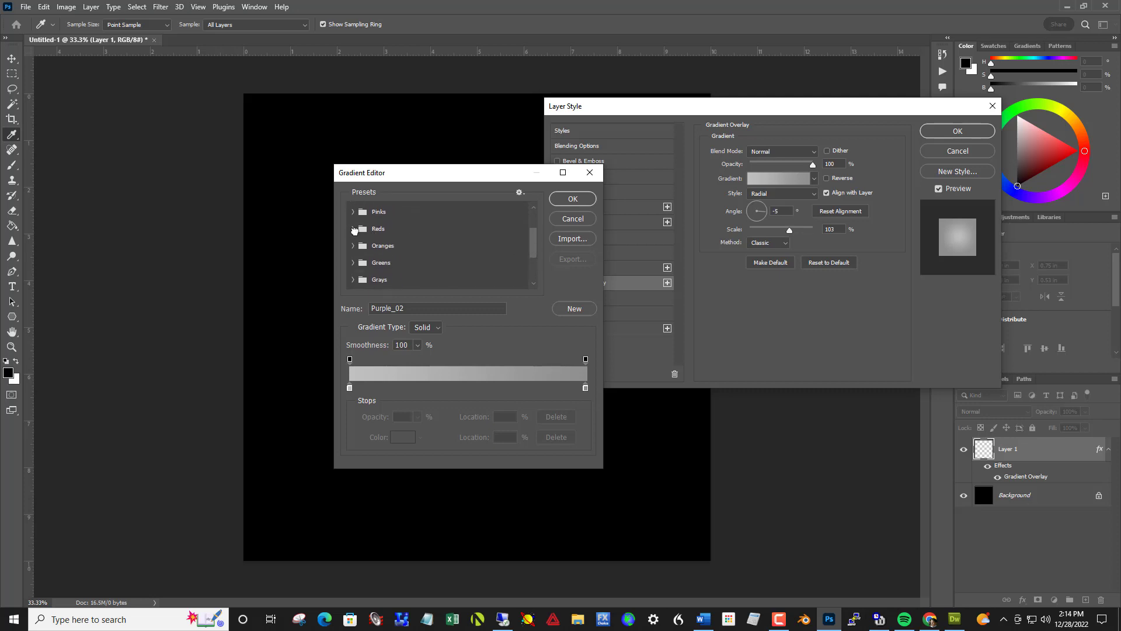
{"action": "left_click", "coordinate": [353, 229]}
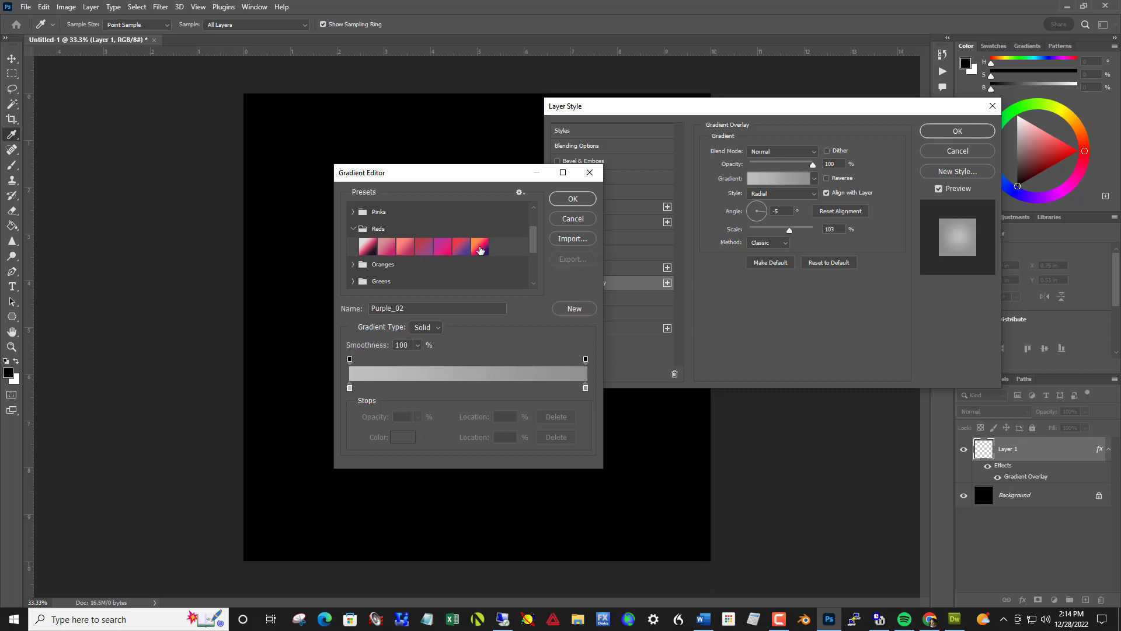
{"action": "left_click", "coordinate": [480, 250]}
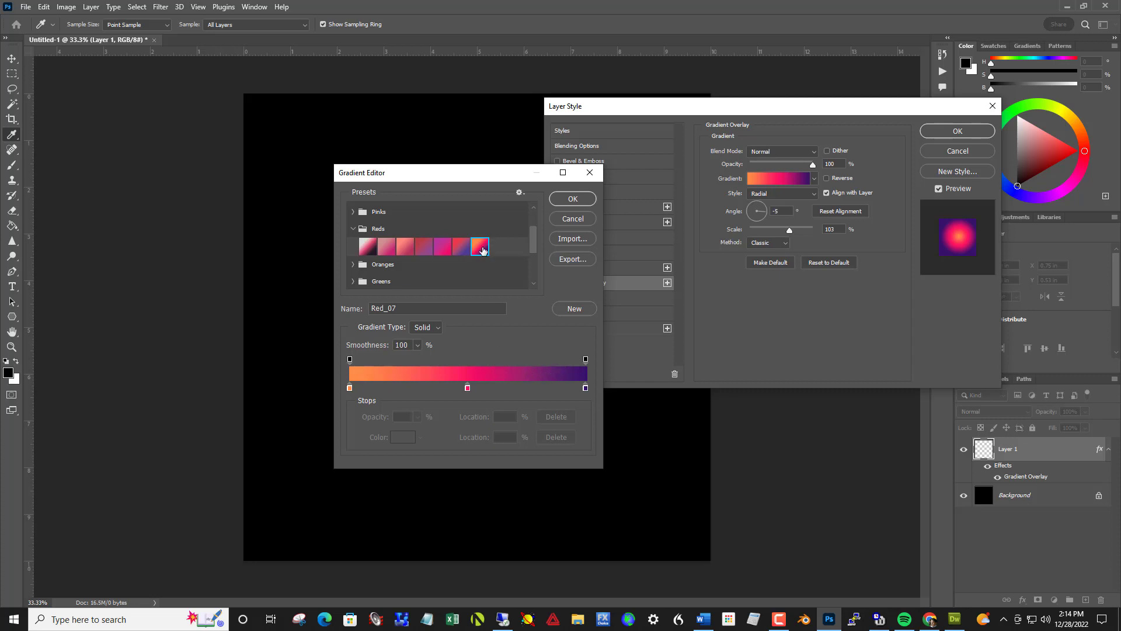
{"action": "left_click", "coordinate": [588, 200]}
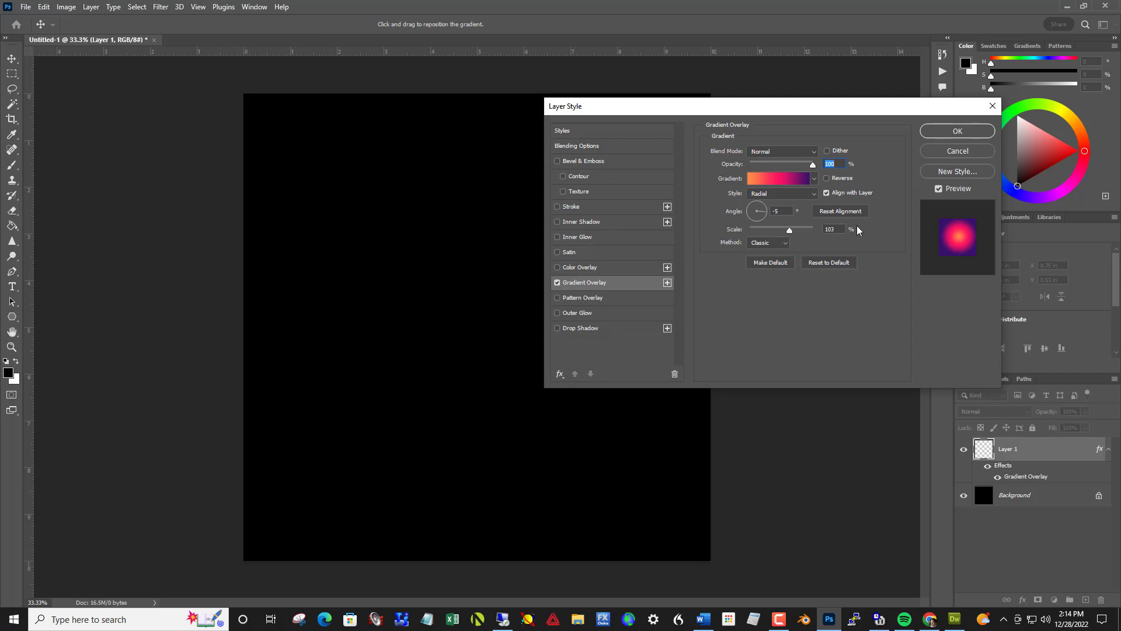
Set the Gradient Overlay angle to 0° and apply the layer style to Layer 1.
{"action": "left_click_drag", "start_coordinate": [764, 216], "coordinate": [766, 214]}
{"action": "left_click", "coordinate": [770, 211]}
{"action": "type", "text": "0"}
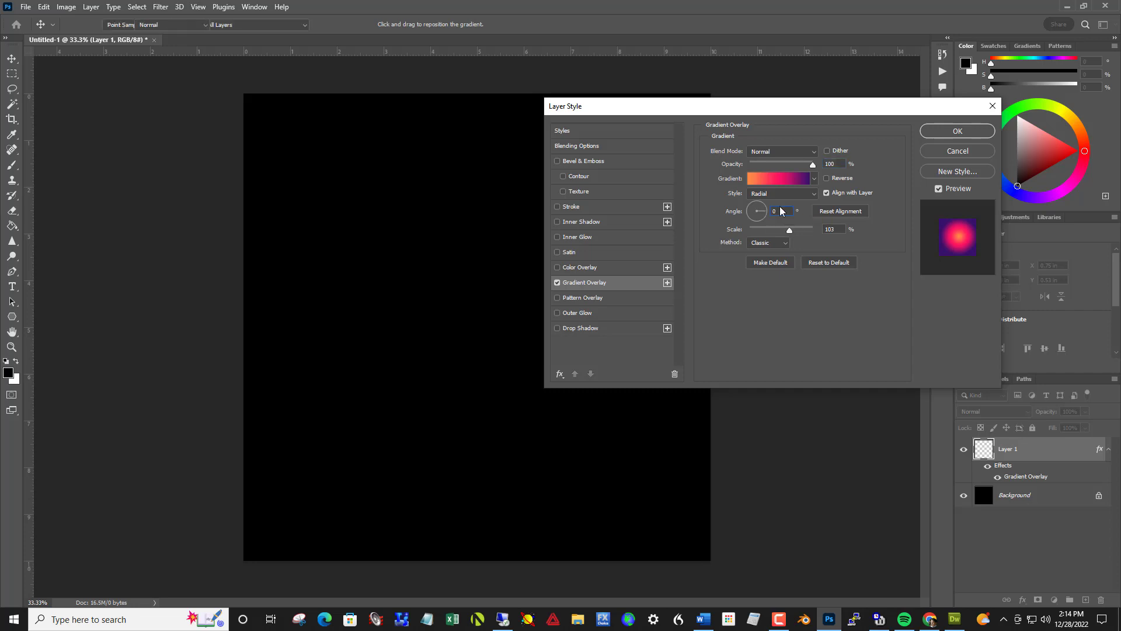
{"action": "key", "text": "Return"}
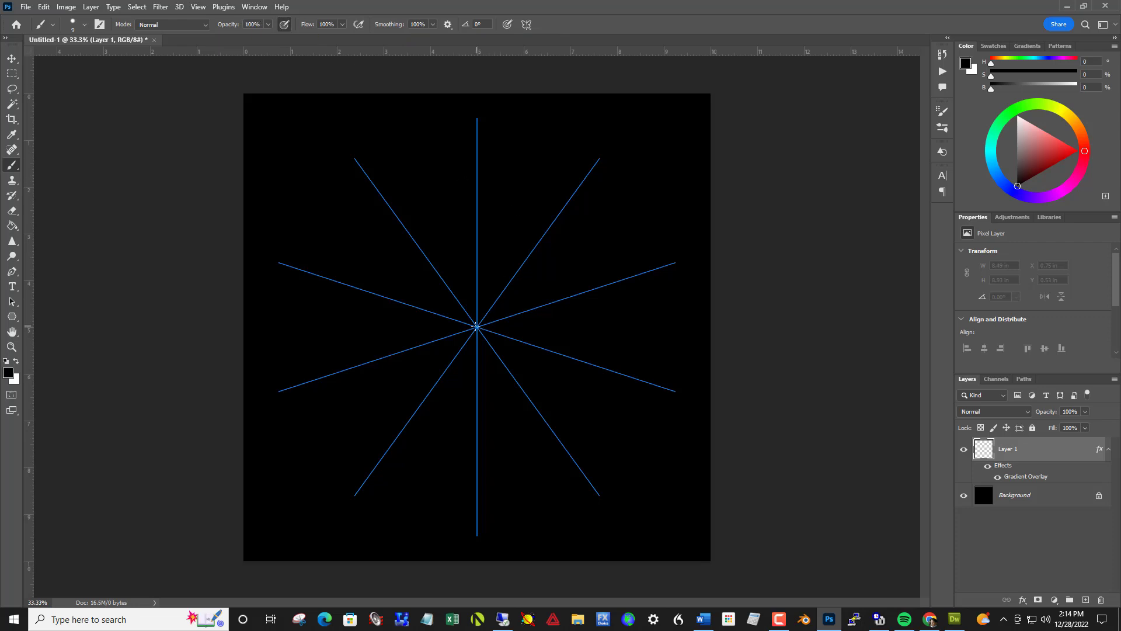
Try painting a mandala of loops and long crossing lines outward from the center, previewing it with the symmetry guides hidden.
{"action": "mouse_move", "coordinate": [477, 326]}
{"action": "left_mouse_down"}
{"action": "mouse_move", "coordinate": [518, 295]}
{"action": "mouse_move", "coordinate": [530, 253]}
{"action": "mouse_move", "coordinate": [497, 234]}
{"action": "mouse_move", "coordinate": [476, 255]}
{"action": "mouse_move", "coordinate": [485, 285]}
{"action": "mouse_move", "coordinate": [517, 293]}
{"action": "mouse_move", "coordinate": [587, 266]}
{"action": "mouse_move", "coordinate": [591, 220]}
{"action": "mouse_move", "coordinate": [555, 184]}
{"action": "mouse_move", "coordinate": [466, 153]}
{"action": "mouse_move", "coordinate": [432, 158]}
{"action": "mouse_move", "coordinate": [414, 172]}
{"action": "mouse_move", "coordinate": [460, 150]}
{"action": "mouse_move", "coordinate": [689, 137]}
{"action": "mouse_move", "coordinate": [737, 117]}
{"action": "mouse_move", "coordinate": [688, 99]}
{"action": "mouse_move", "coordinate": [634, 124]}
{"action": "mouse_move", "coordinate": [620, 117]}
{"action": "mouse_move", "coordinate": [622, 96]}
{"action": "mouse_move", "coordinate": [665, 76]}
{"action": "mouse_move", "coordinate": [641, 54]}
{"action": "mouse_move", "coordinate": [606, 58]}
{"action": "mouse_move", "coordinate": [625, 36]}
{"action": "mouse_move", "coordinate": [567, 148]}
{"action": "mouse_move", "coordinate": [696, 133]}
{"action": "mouse_move", "coordinate": [671, 107]}
{"action": "mouse_move", "coordinate": [648, 117]}
{"action": "mouse_move", "coordinate": [625, 95]}
{"action": "mouse_move", "coordinate": [626, 36]}
{"action": "left_mouse_up"}
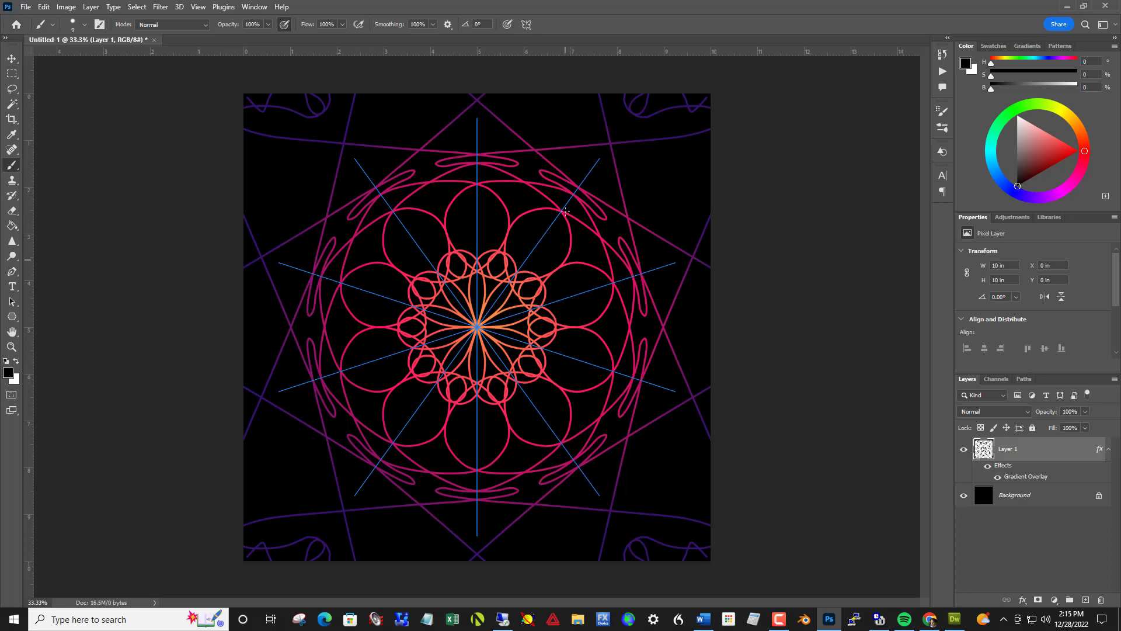
{"action": "left_click", "coordinate": [527, 26]}
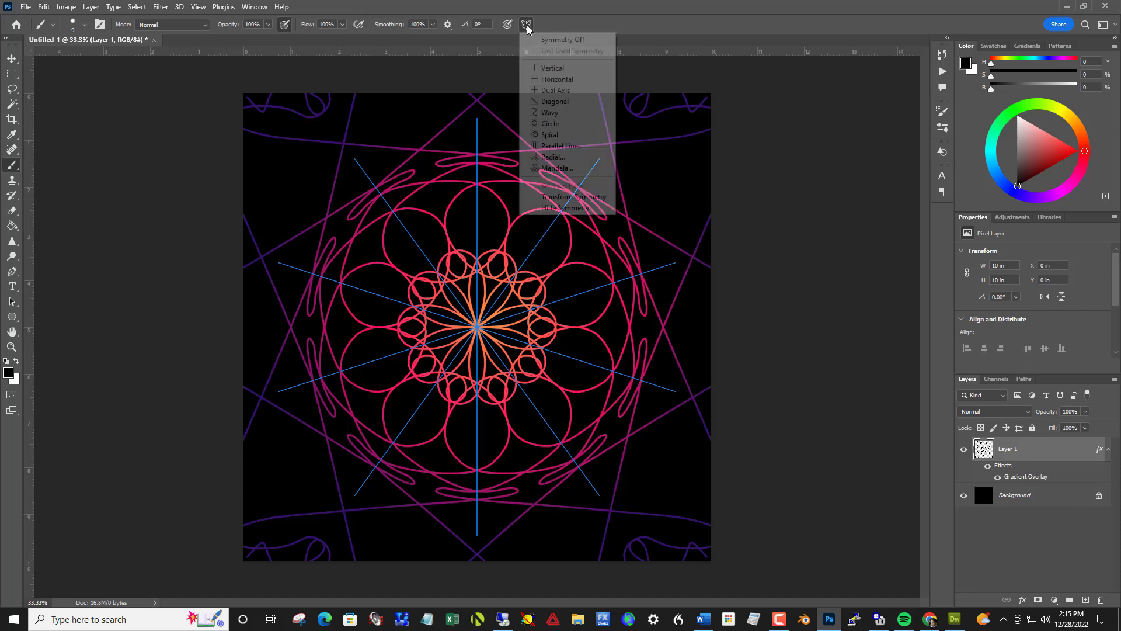
{"action": "left_click", "coordinate": [566, 209]}
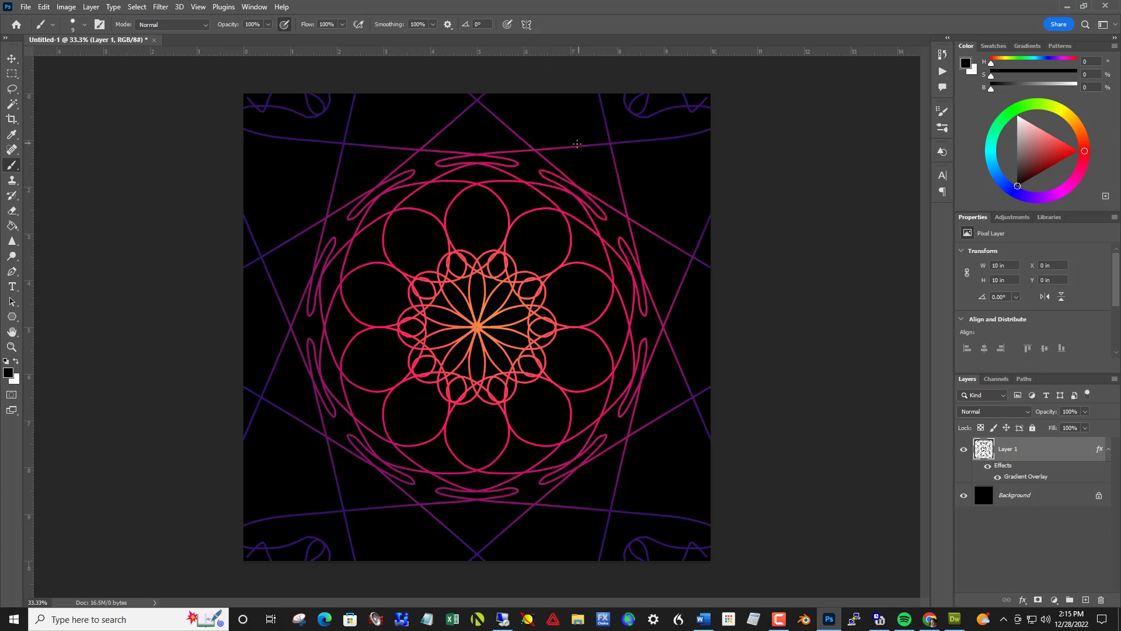
{"action": "left_click", "coordinate": [529, 24]}
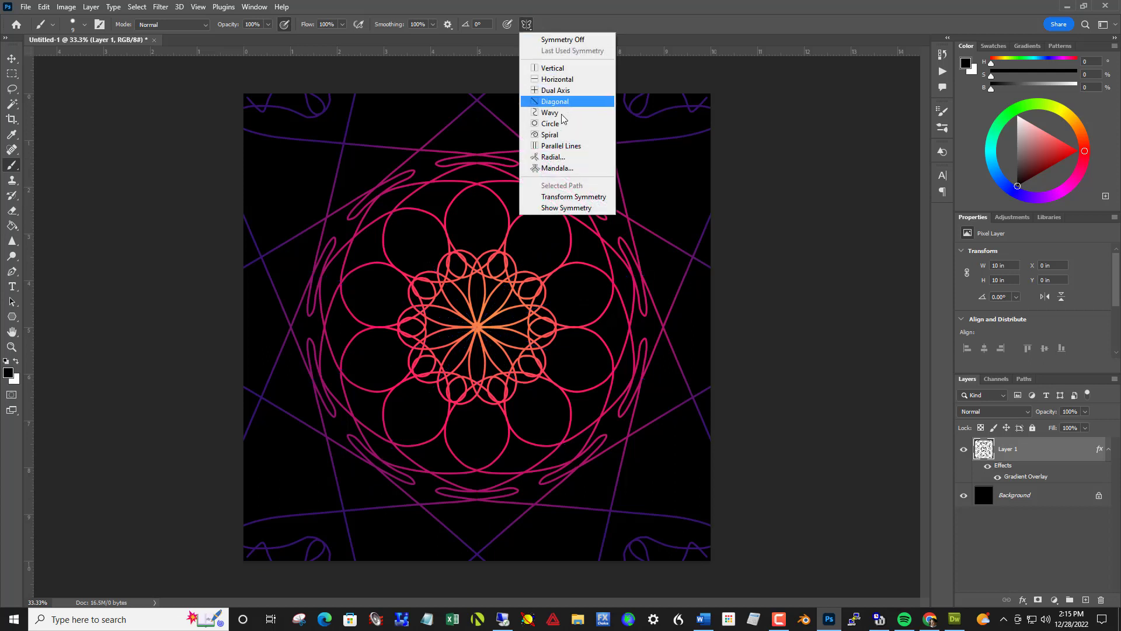
{"action": "left_click", "coordinate": [566, 208]}
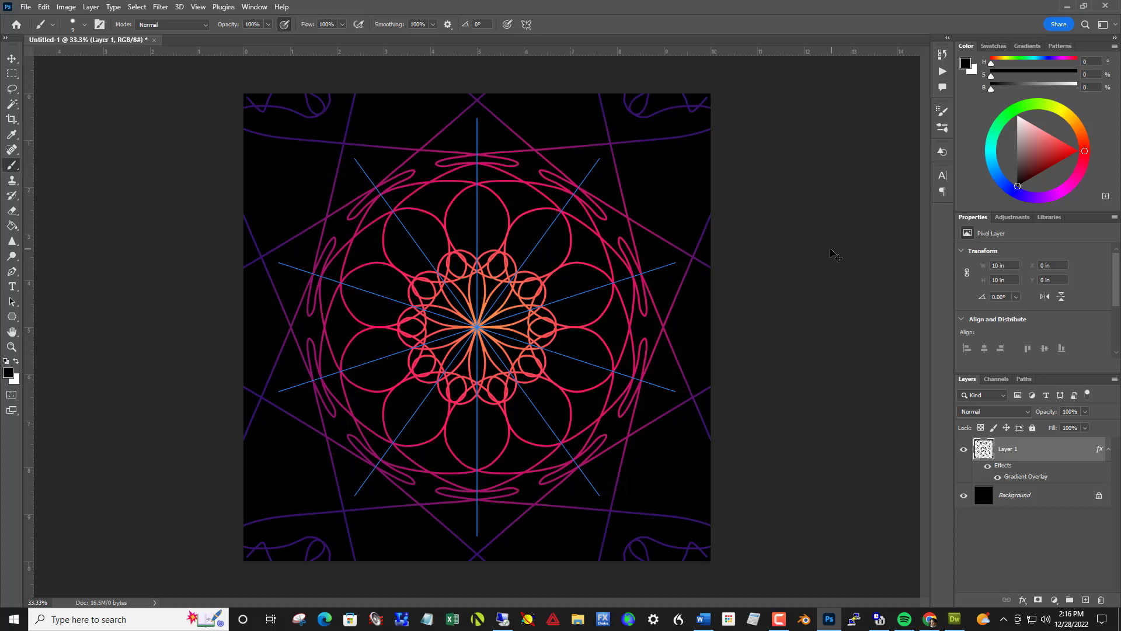
{"action": "key", "text": "ctrl+z"}
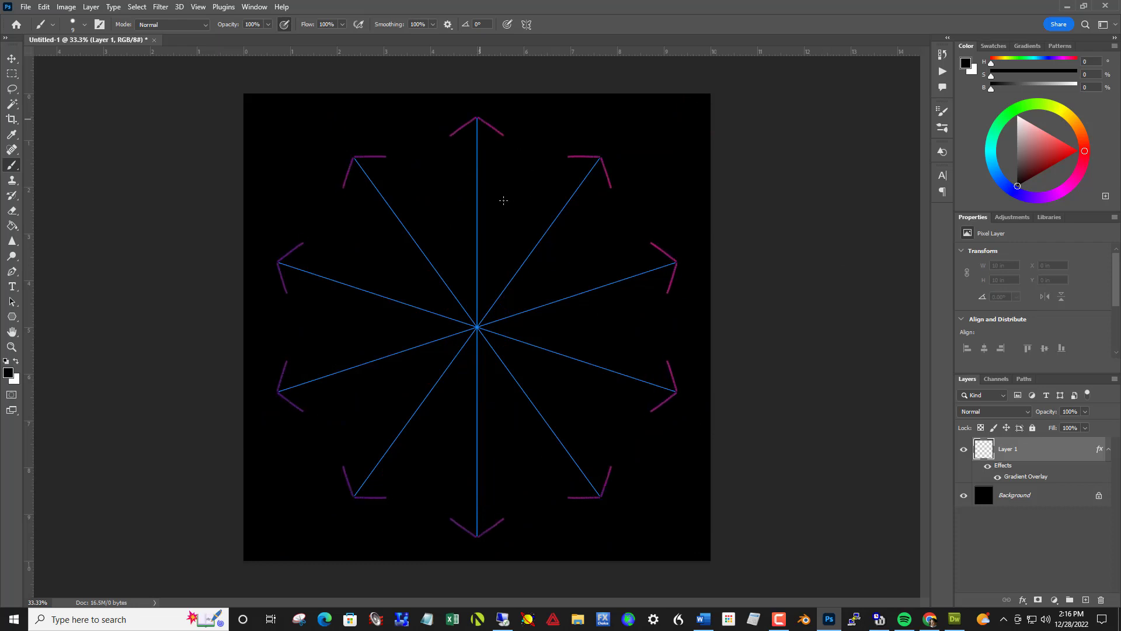
Paint a flower mandala on Layer 1 with pointed outer petals at the guide tips, interlaced inner petals and a small central rosette.
{"action": "mouse_move", "coordinate": [503, 201]}
{"action": "left_mouse_down"}
{"action": "mouse_move", "coordinate": [462, 229]}
{"action": "mouse_move", "coordinate": [450, 256]}
{"action": "mouse_move", "coordinate": [500, 308]}
{"action": "mouse_move", "coordinate": [501, 334]}
{"action": "mouse_move", "coordinate": [477, 329]}
{"action": "mouse_move", "coordinate": [488, 350]}
{"action": "left_mouse_up"}
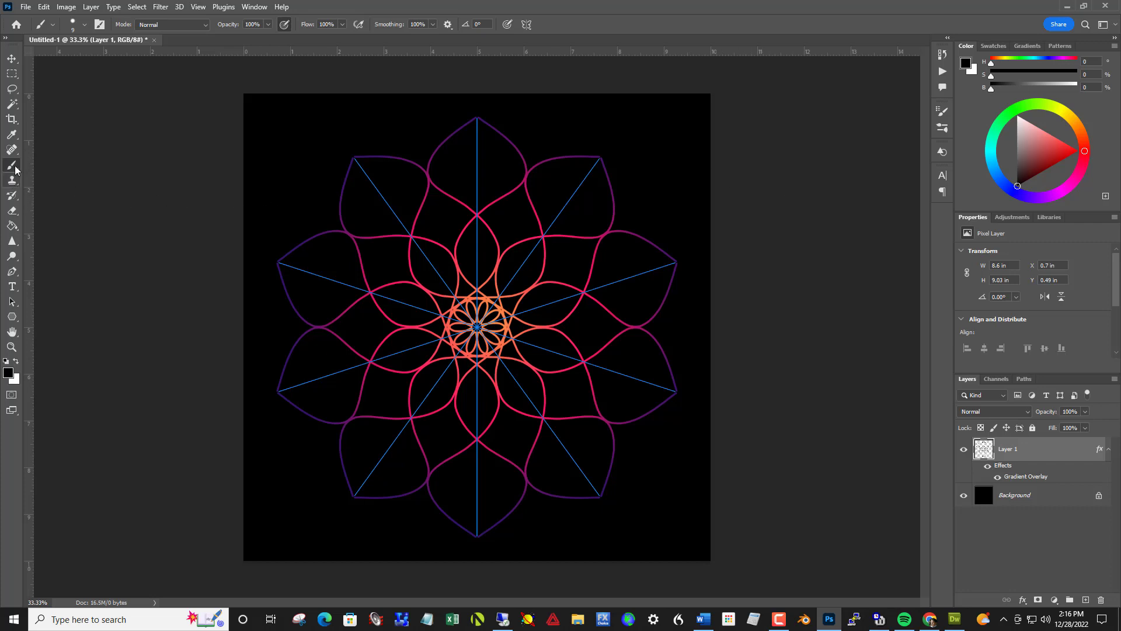
Enlarge the brush to 55 px and add a ring of dots beyond the outer petal tips and another inside the inner petals.
{"action": "left_click", "coordinate": [85, 26]}
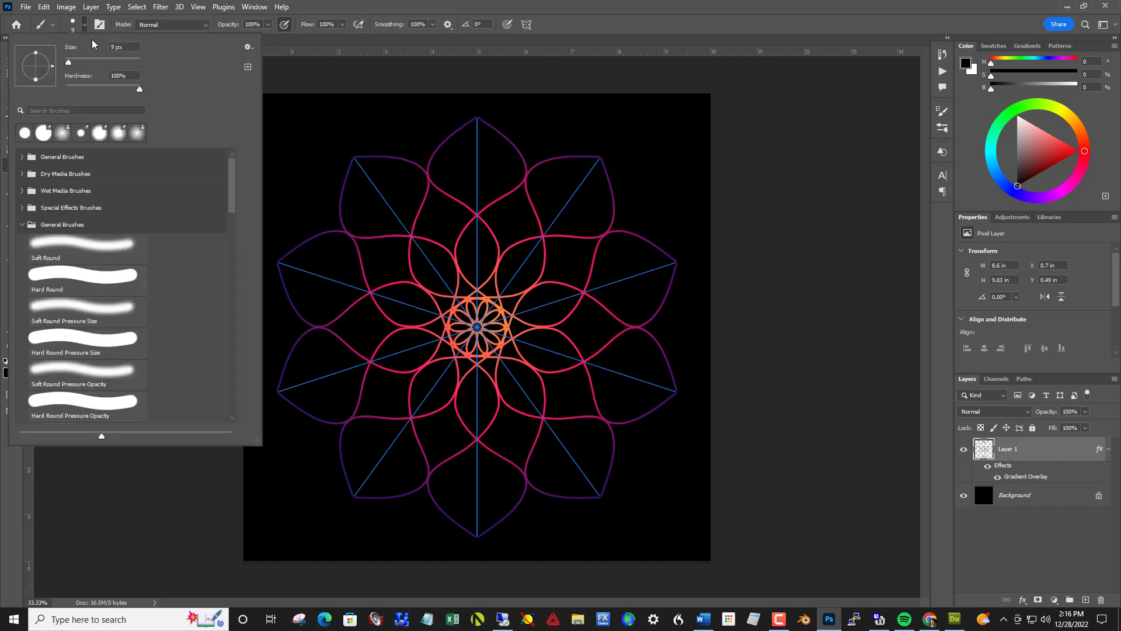
{"action": "left_click", "coordinate": [97, 58]}
{"action": "left_click", "coordinate": [85, 58]}
{"action": "left_click", "coordinate": [476, 111]}
{"action": "left_click", "coordinate": [477, 106]}
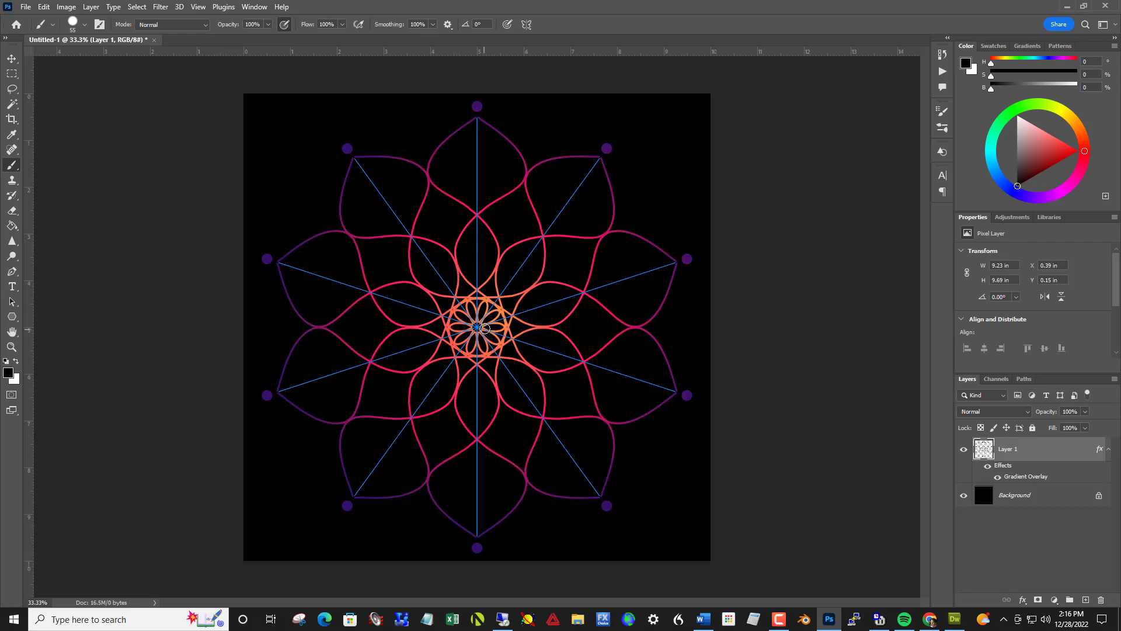
{"action": "left_click", "coordinate": [477, 264]}
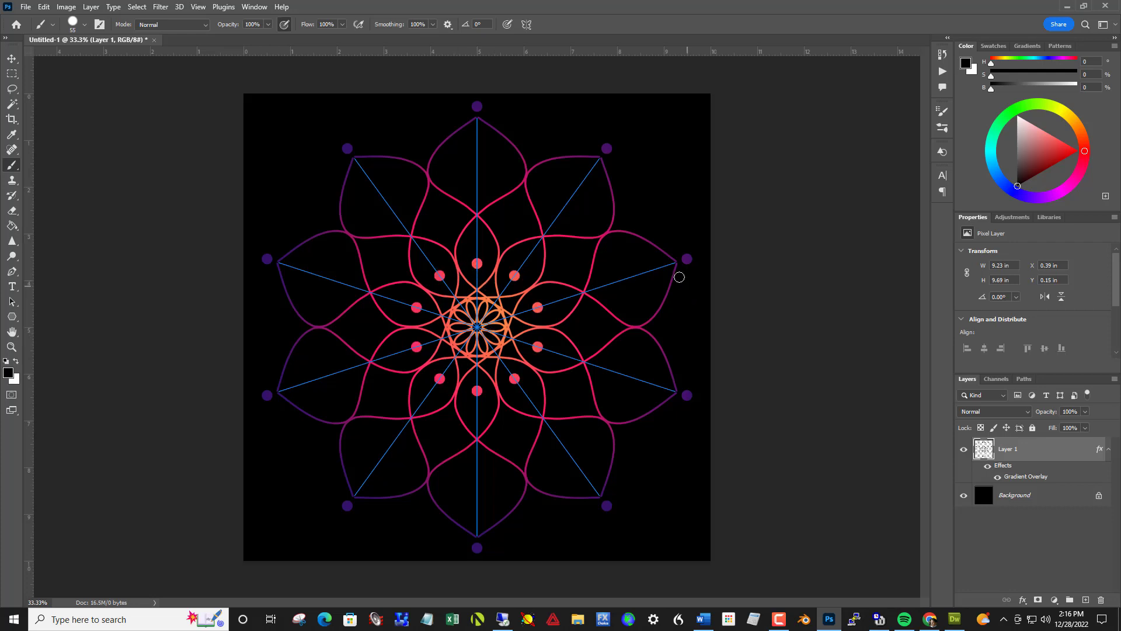
Reduce the size of the brush at full hardness and paint small dots inside the outer petals and small dot pairs between their tips.
{"action": "left_click", "coordinate": [84, 26]}
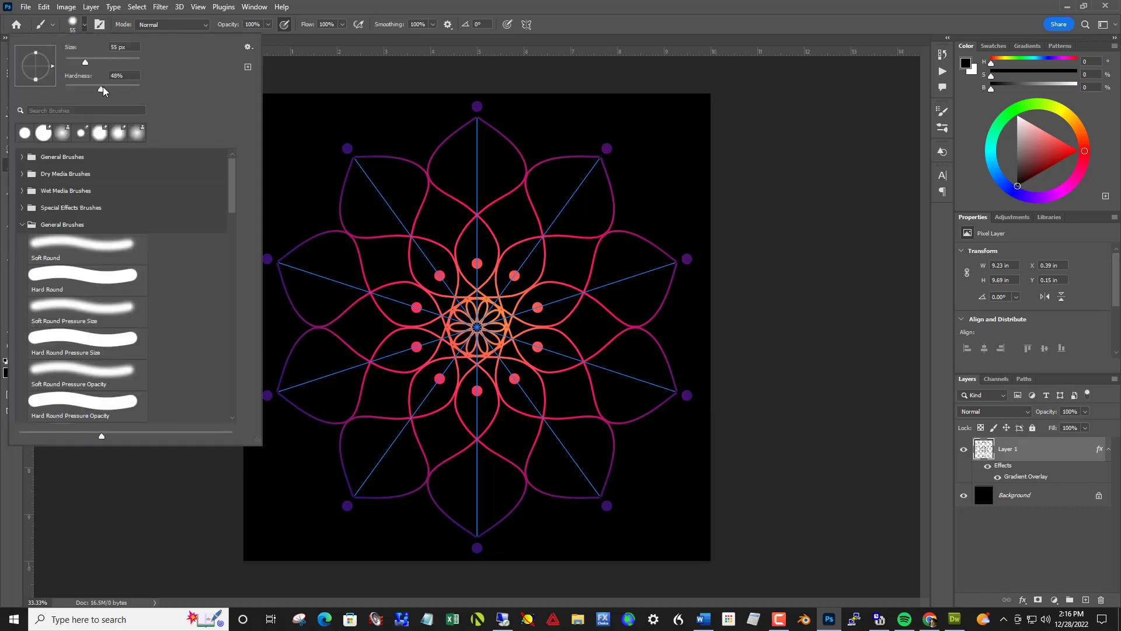
{"action": "left_click", "coordinate": [149, 88]}
{"action": "left_click_drag", "start_coordinate": [85, 61], "coordinate": [80, 64]}
{"action": "left_click", "coordinate": [72, 58]}
{"action": "left_click", "coordinate": [618, 242]}
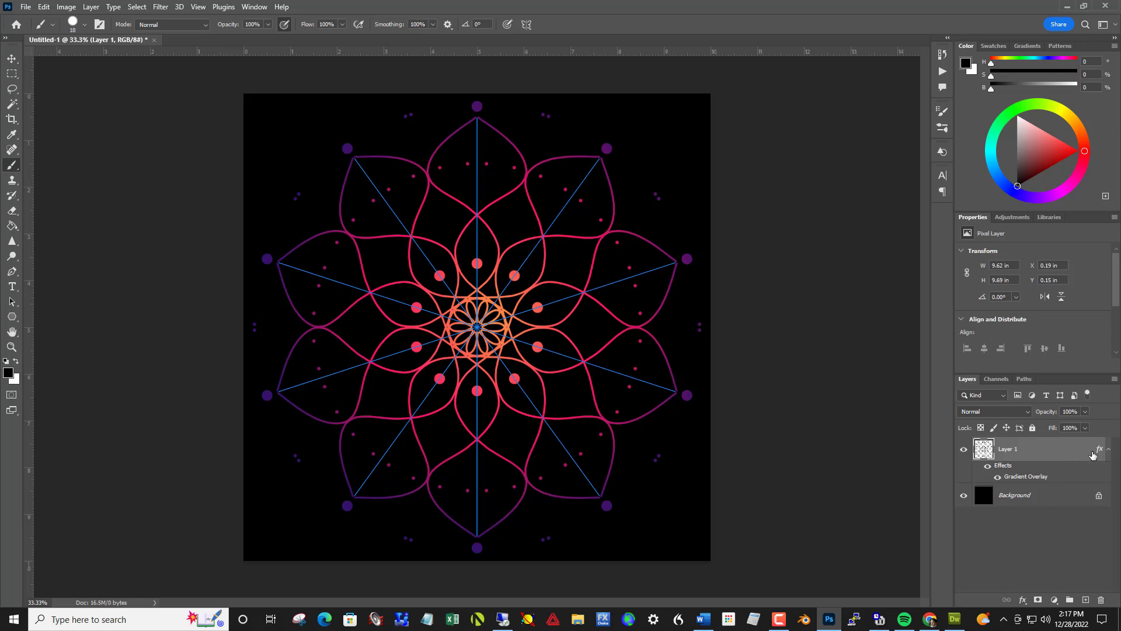
Try several Blues presets in Layer 1's Gradient Overlay, ending with the pale blue-to-white gradient.
{"action": "left_click", "coordinate": [1022, 601]}
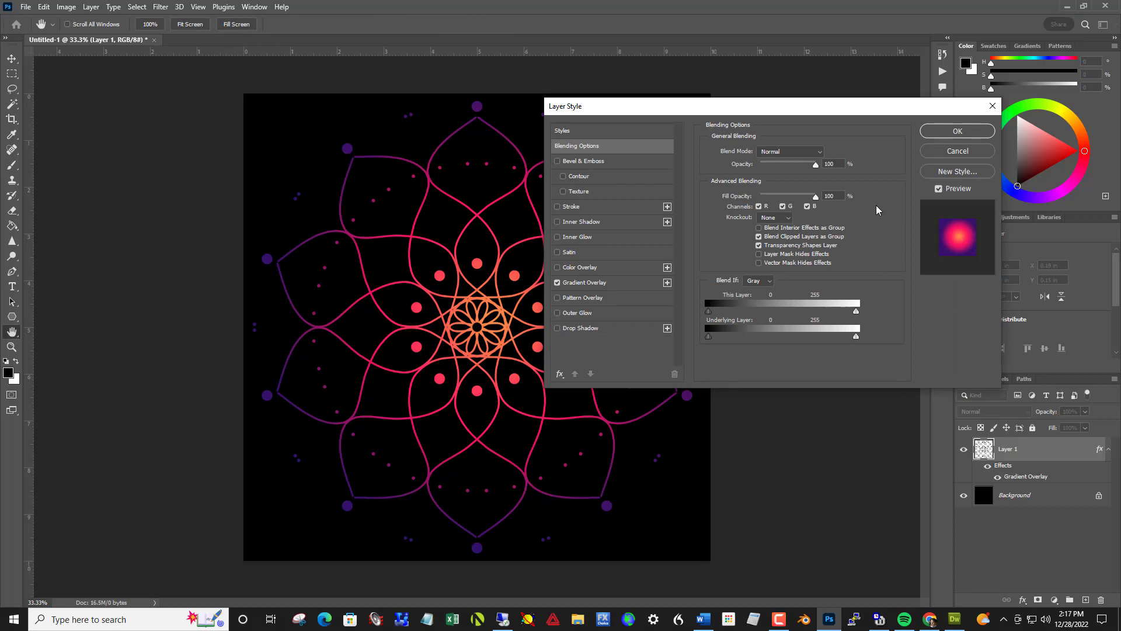
{"action": "left_click", "coordinate": [622, 284]}
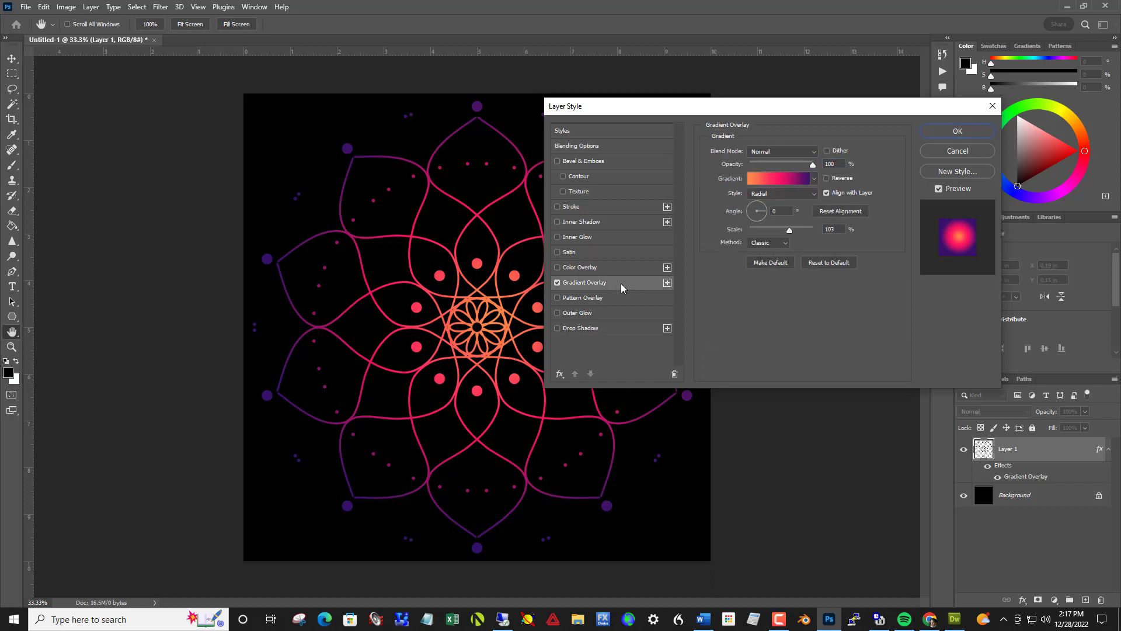
{"action": "left_click", "coordinate": [815, 179]}
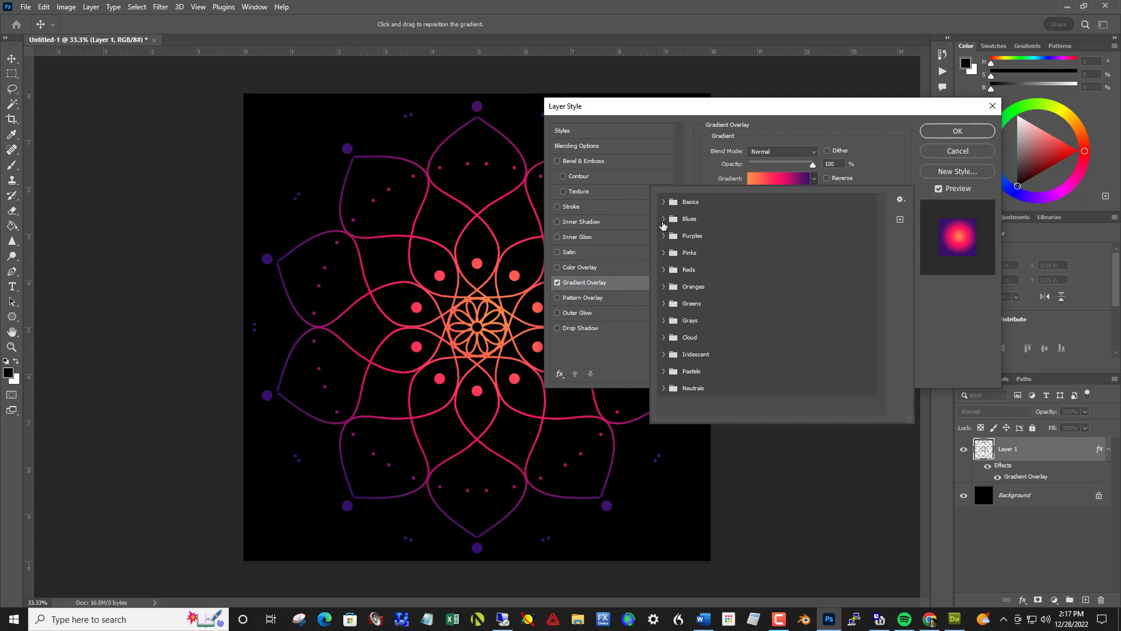
{"action": "left_click", "coordinate": [663, 219]}
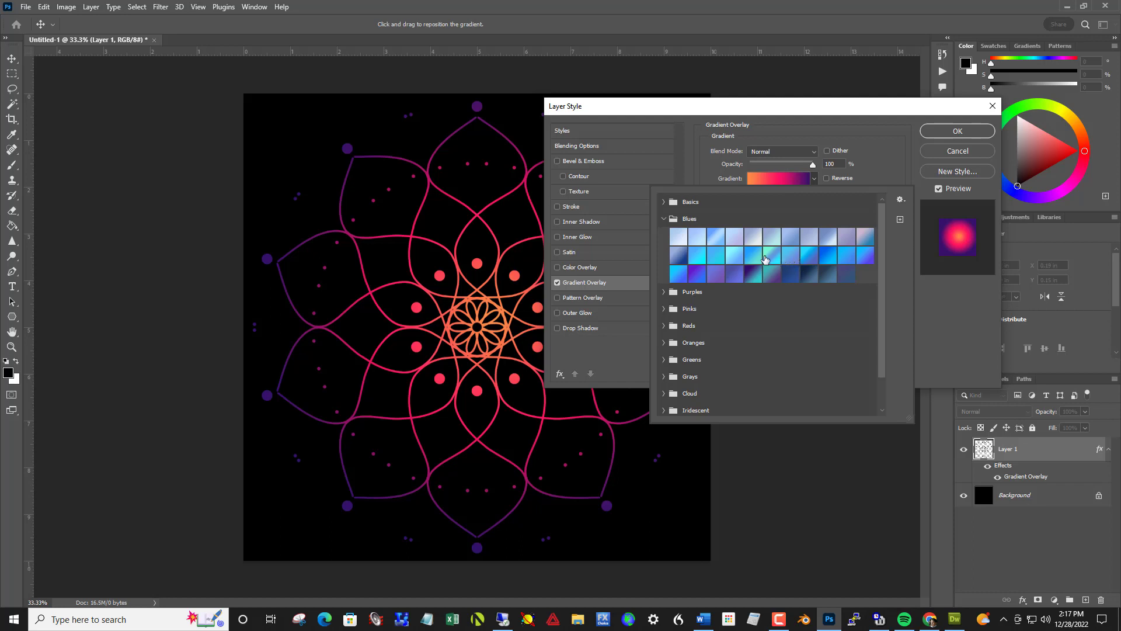
{"action": "left_click", "coordinate": [754, 256]}
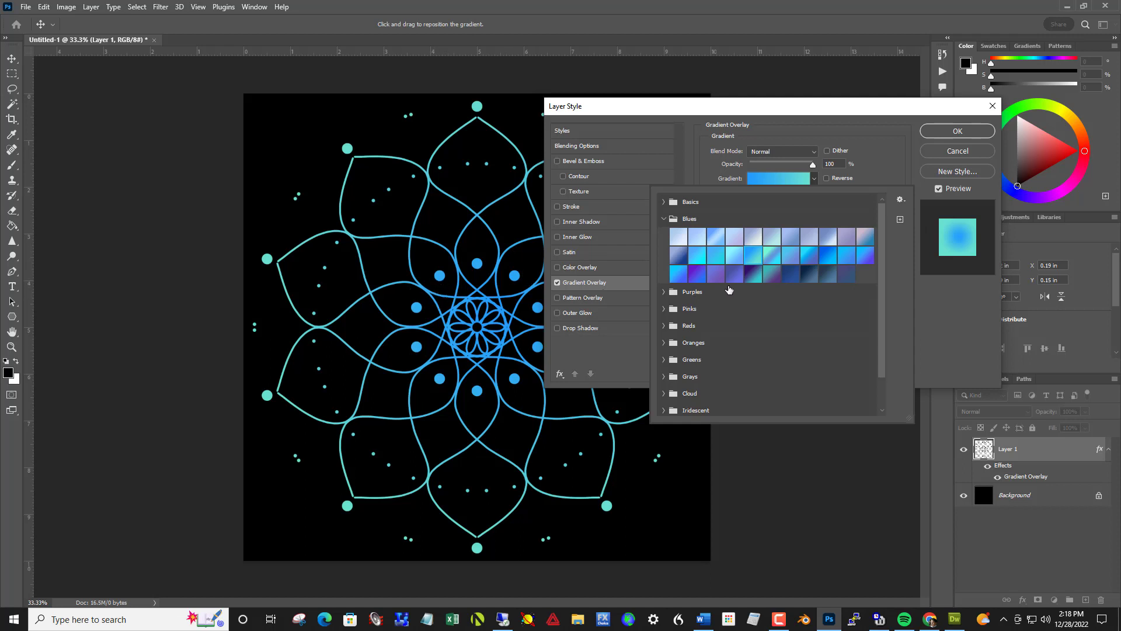
{"action": "left_click", "coordinate": [698, 274]}
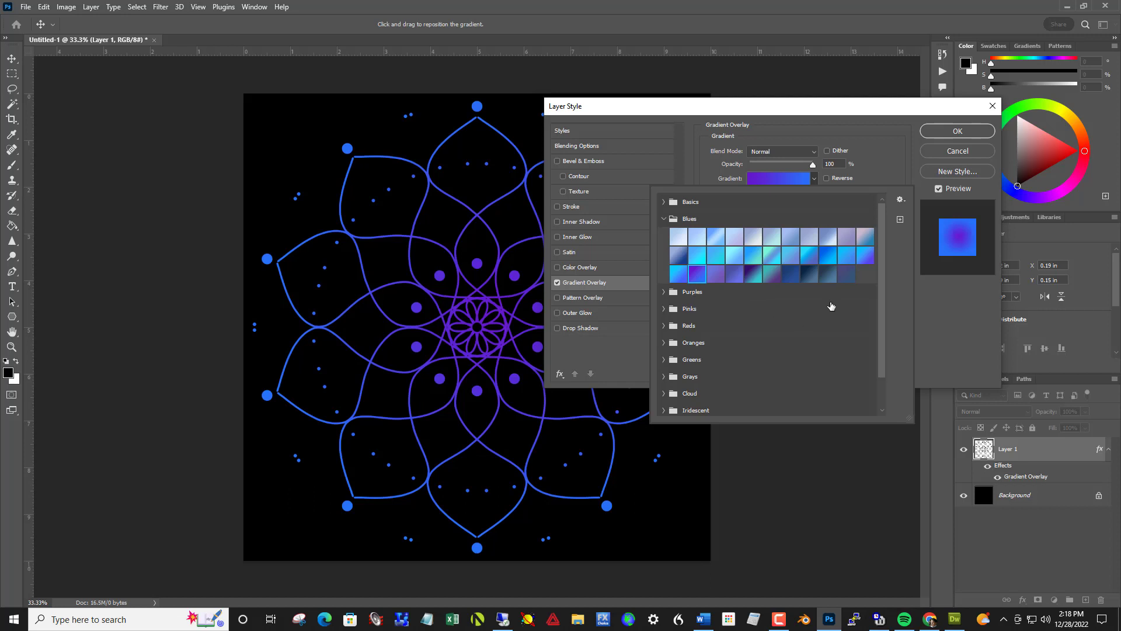
{"action": "left_click", "coordinate": [811, 274]}
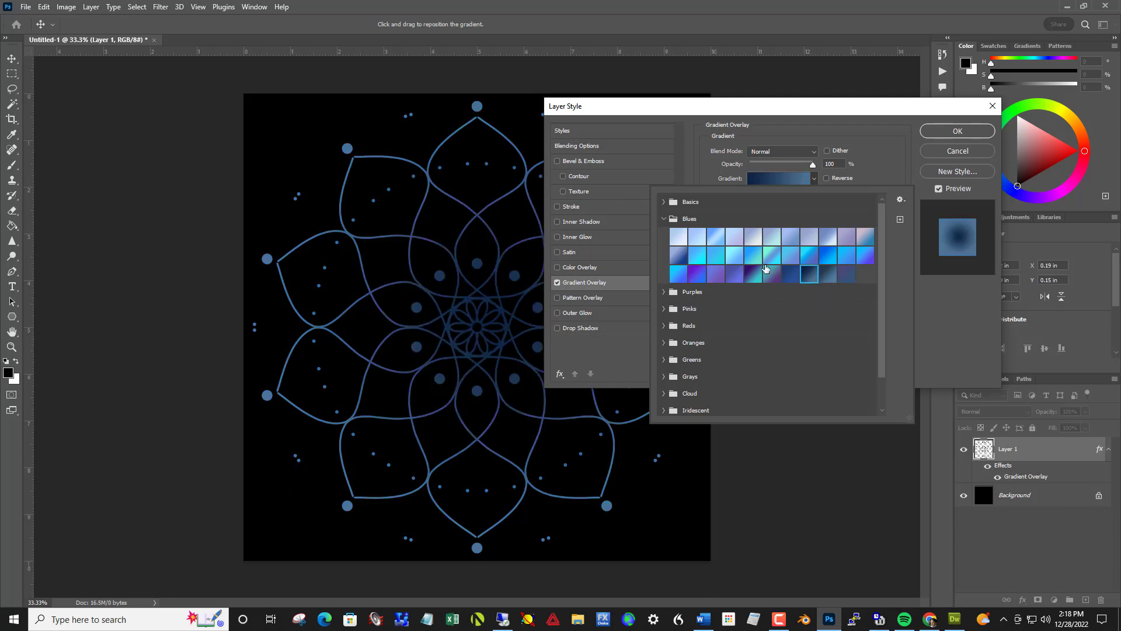
{"action": "left_click", "coordinate": [677, 236]}
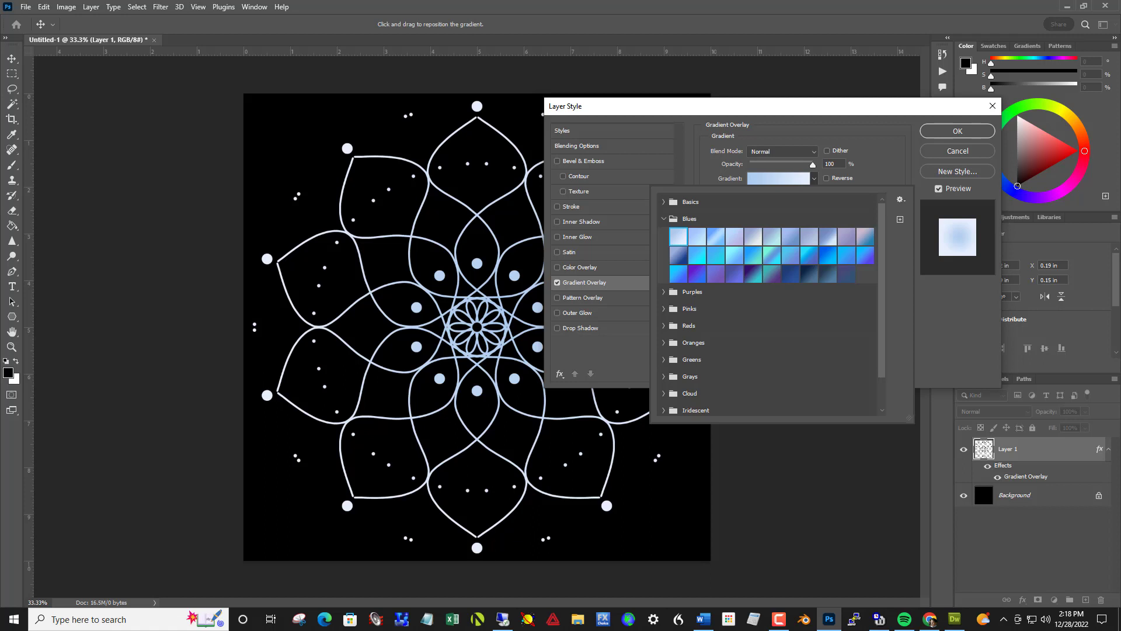
{"action": "key", "text": "alt+Tab"}
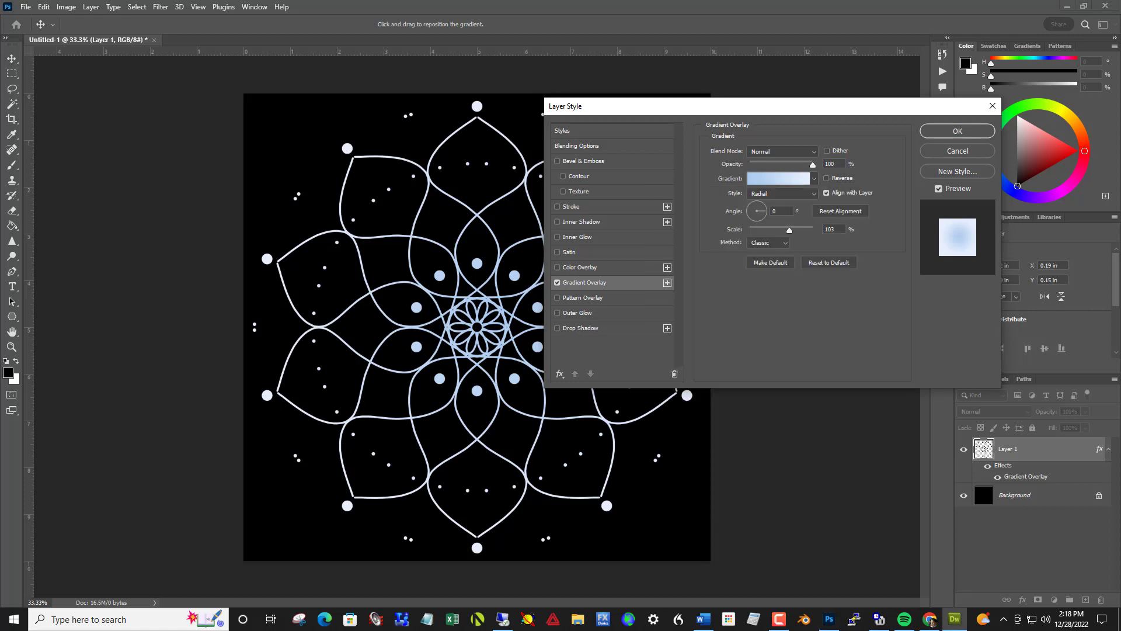